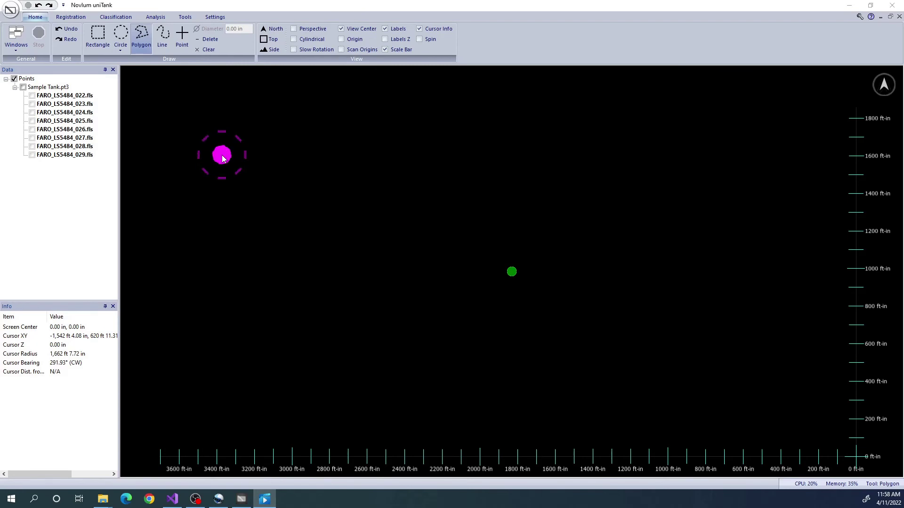
# Step: Turn on all scans in Sample Tank.pt3, fit them to the window and tilt the view to see the tank's side
pyautogui.rightClick(64, 89)
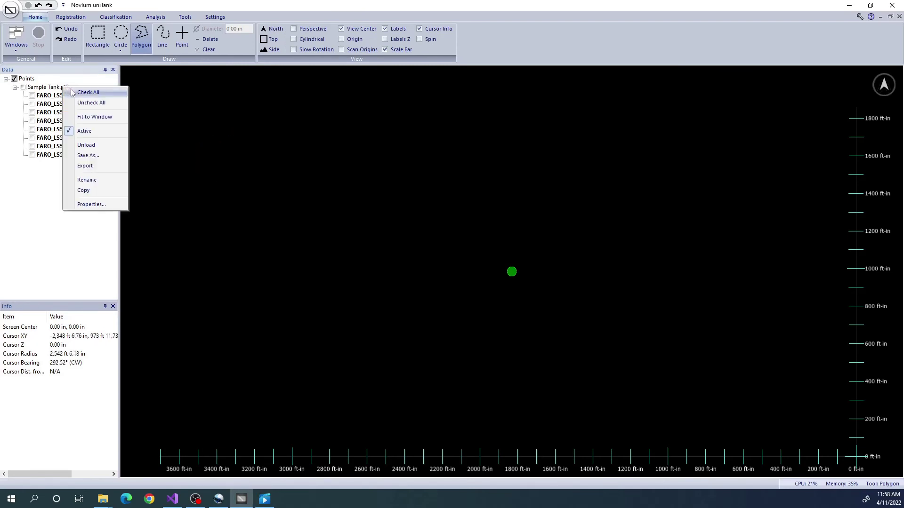
pyautogui.click(88, 93)
pyautogui.rightClick(69, 92)
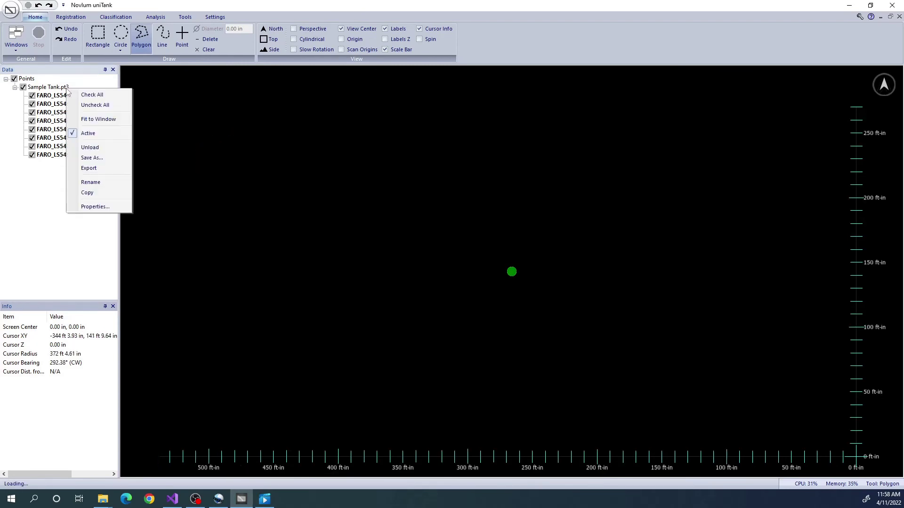
pyautogui.click(113, 120)
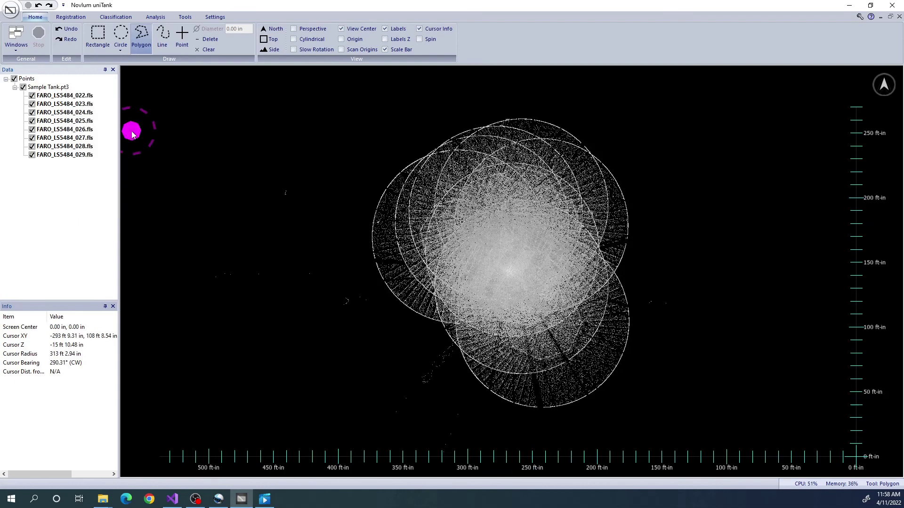
pyautogui.moveTo(712, 348); pyautogui.dragTo(719, 269, button='middle')
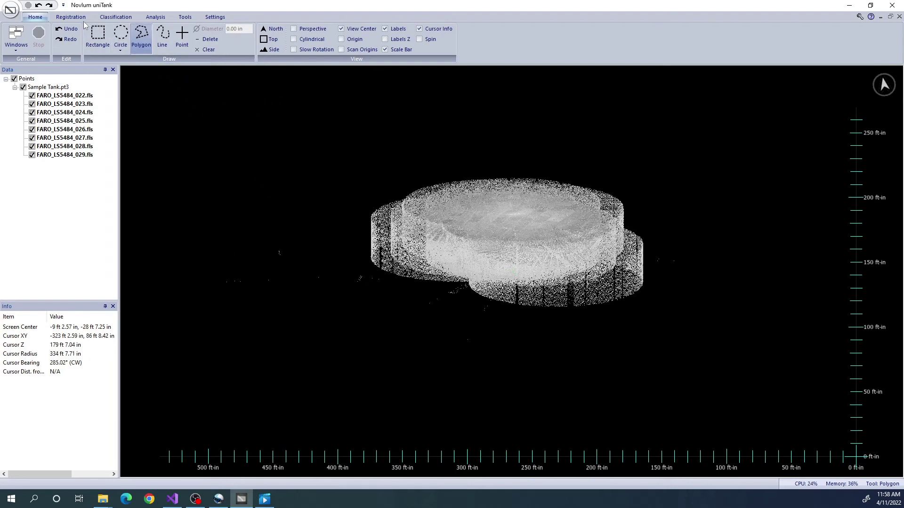
# Step: Set random colors for all eight FARO scan layers
pyautogui.click(71, 17)
pyautogui.click(26, 29)
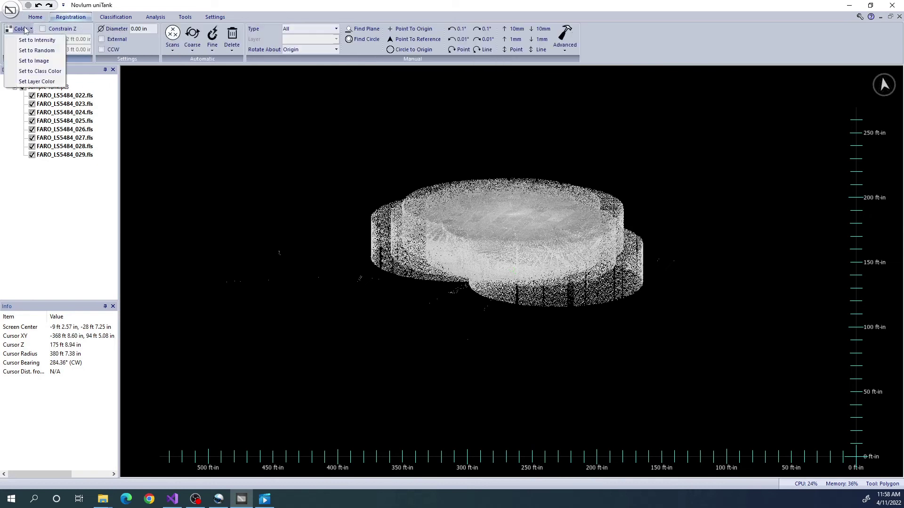
pyautogui.click(31, 51)
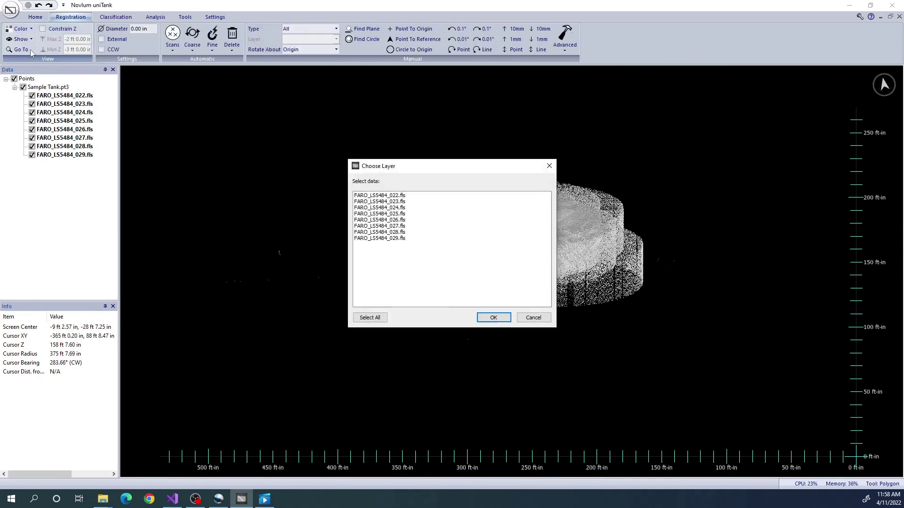
pyautogui.click(370, 318)
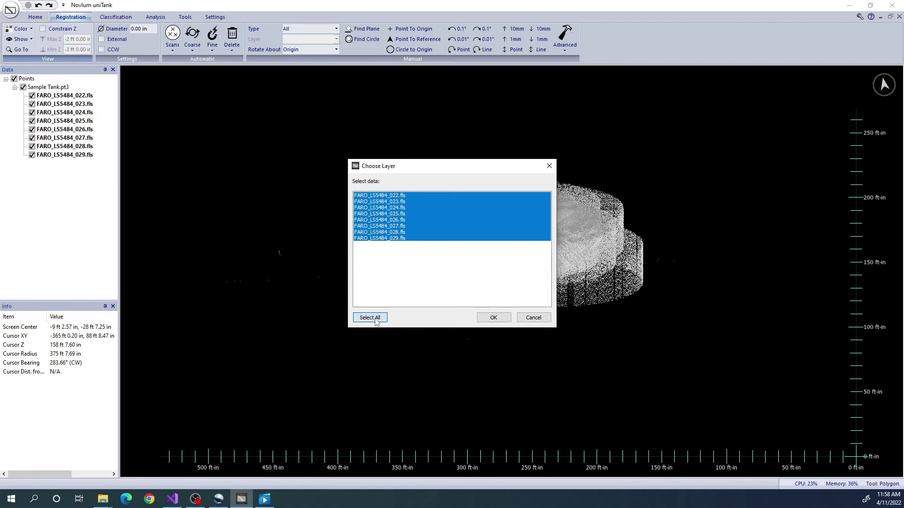
pyautogui.click(493, 318)
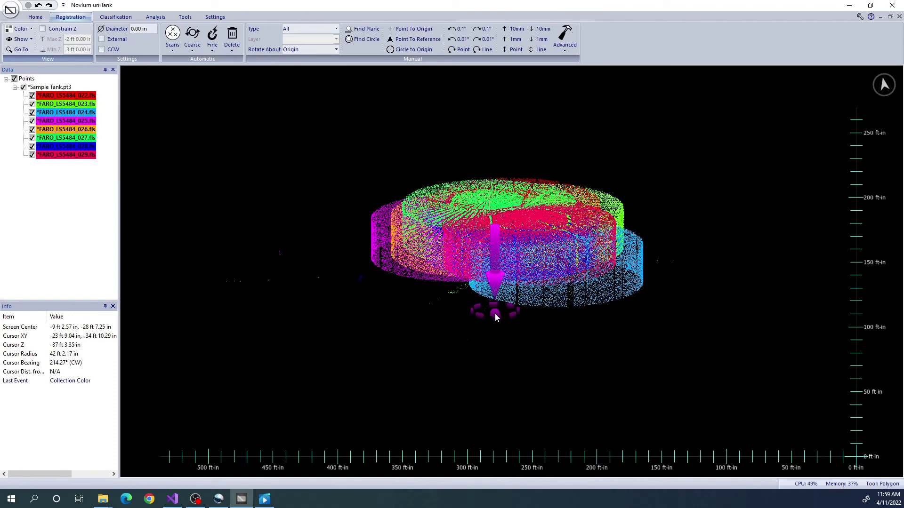
# Step: Constrain the displayed points by height, with Max Z at 4 ft and Min Z at 3 ft
pyautogui.moveTo(517, 225)
pyautogui.mouseDown(button='middle')
pyautogui.moveTo(444, 224)
pyautogui.moveTo(525, 231)
pyautogui.mouseUp(button='middle')
pyautogui.moveTo(534, 226); pyautogui.dragTo(531, 262, button='right')
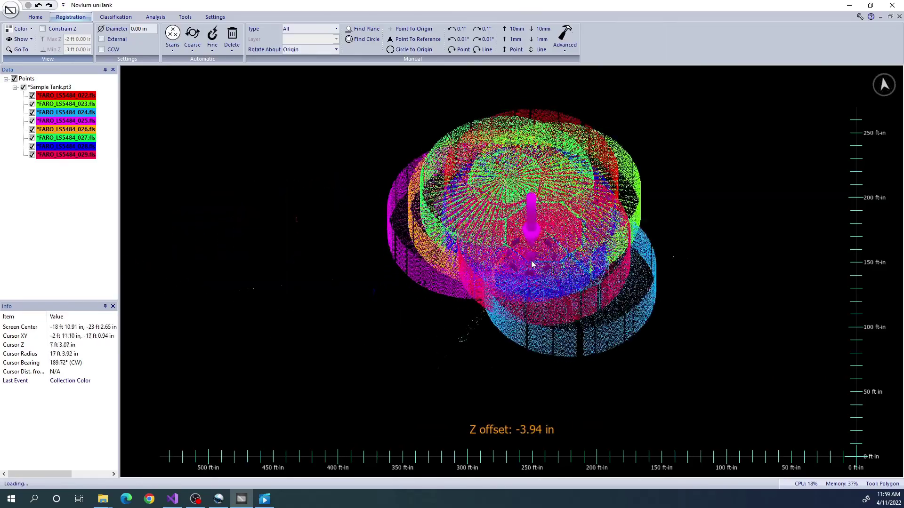
pyautogui.moveTo(532, 265); pyautogui.dragTo(553, 207, button='middle')
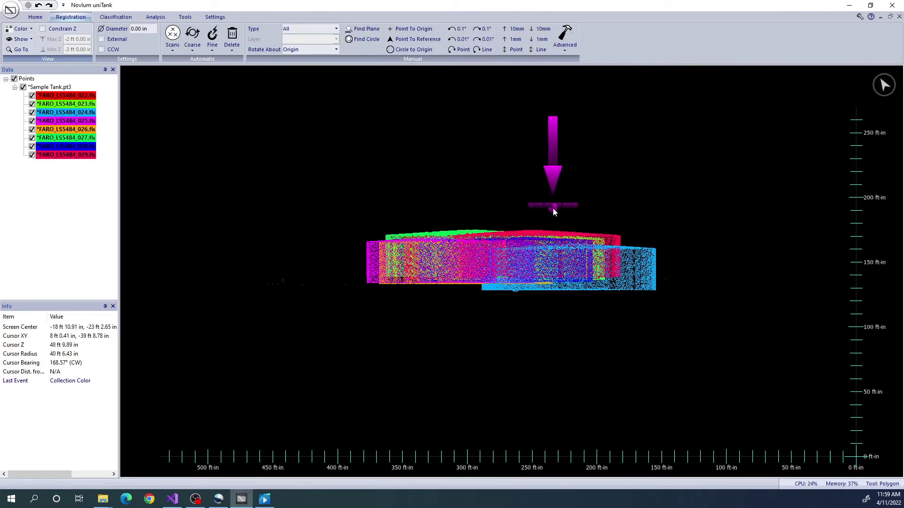
pyautogui.press('t')
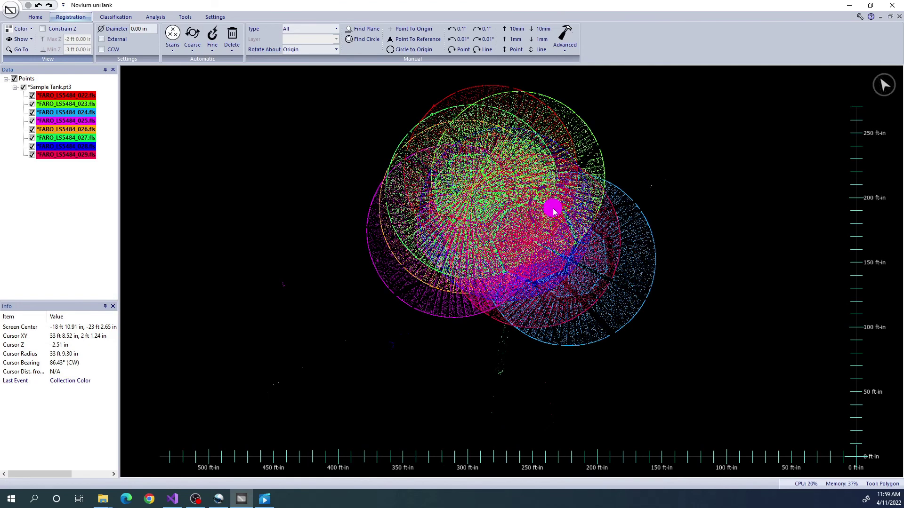
pyautogui.press('f')
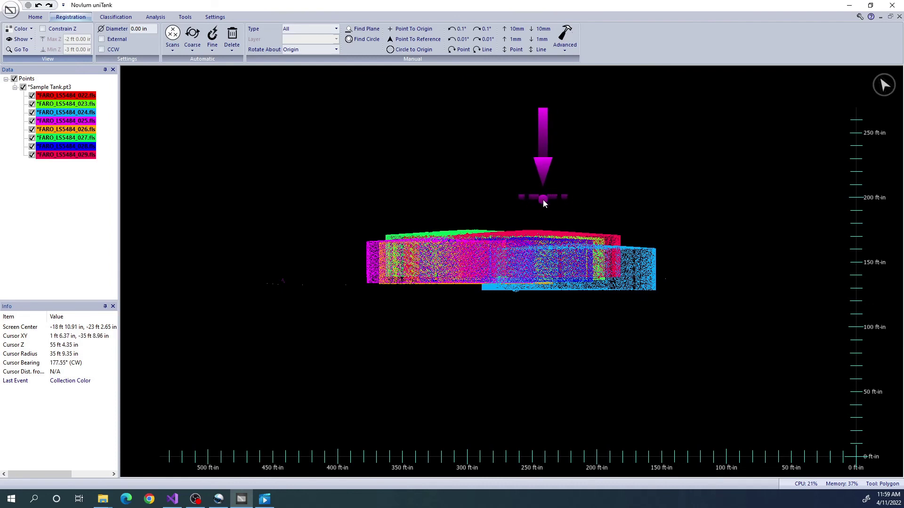
pyautogui.click(63, 29)
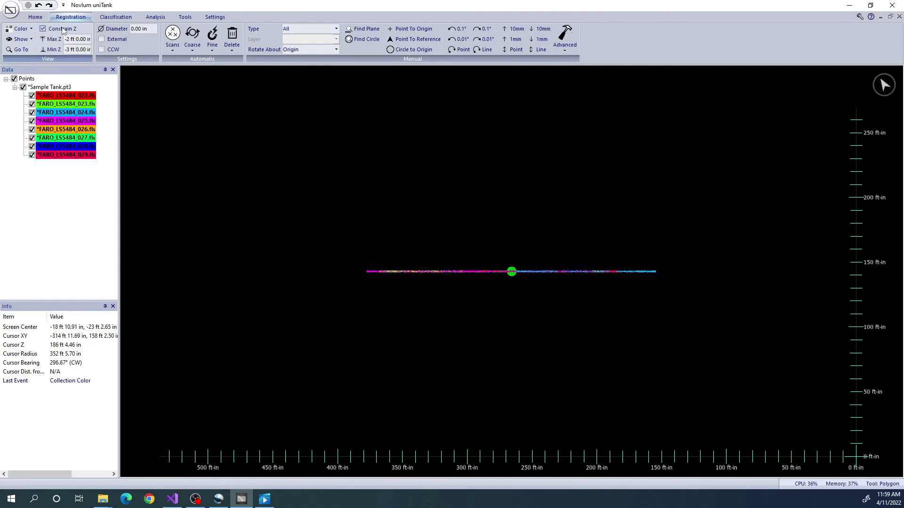
pyautogui.doubleClick(75, 49)
pyautogui.write('3')
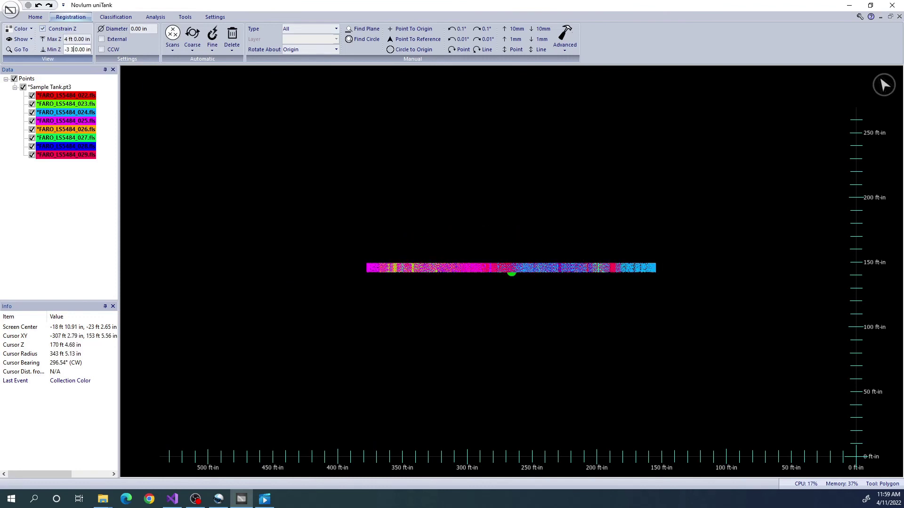
pyautogui.click(76, 50)
pyautogui.write('3')
pyautogui.press('Return')
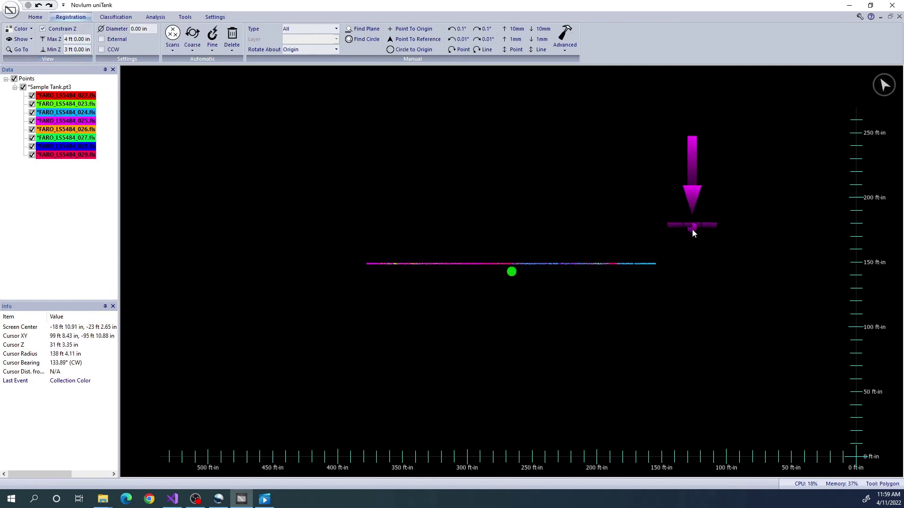
# Step: Step the 1 ft height slice down to -4 ft and back up to between -1 ft and 0 ft
pyautogui.moveTo(692, 228); pyautogui.dragTo(696, 251, button='middle')
pyautogui.scroll(1, 696, 252)
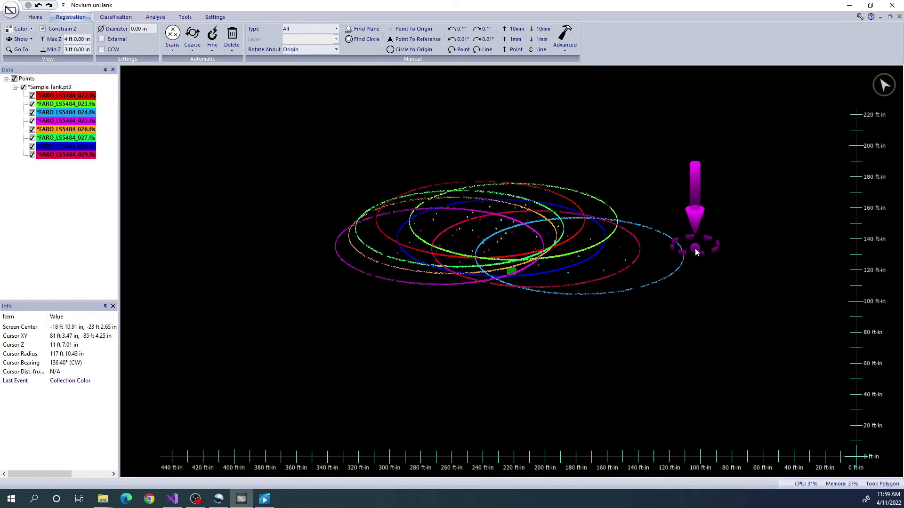
pyautogui.keyDown('ctrl'); pyautogui.scroll(-3, 696, 253); pyautogui.keyUp('ctrl')
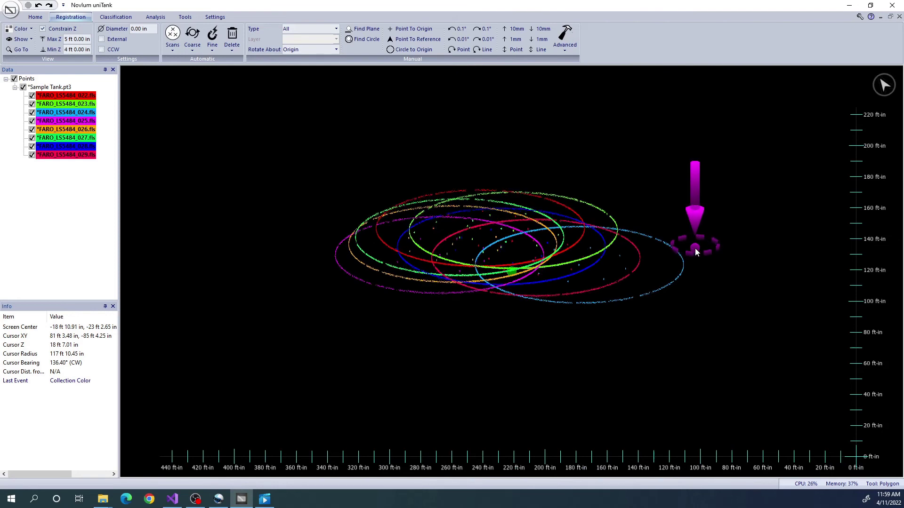
pyautogui.press('Down')
pyautogui.press('Down')
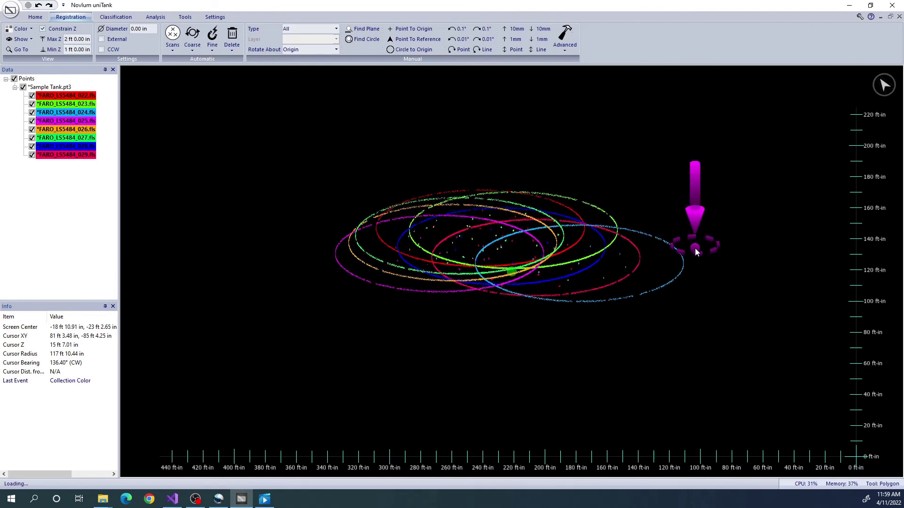
pyautogui.press('Down')
pyautogui.press('Down')
pyautogui.press('Down')
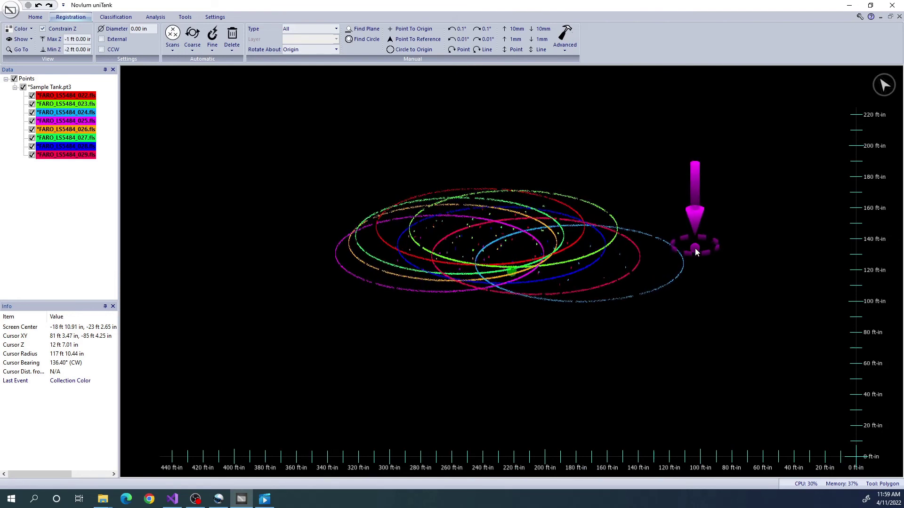
pyautogui.press('Down')
pyautogui.press('Down')
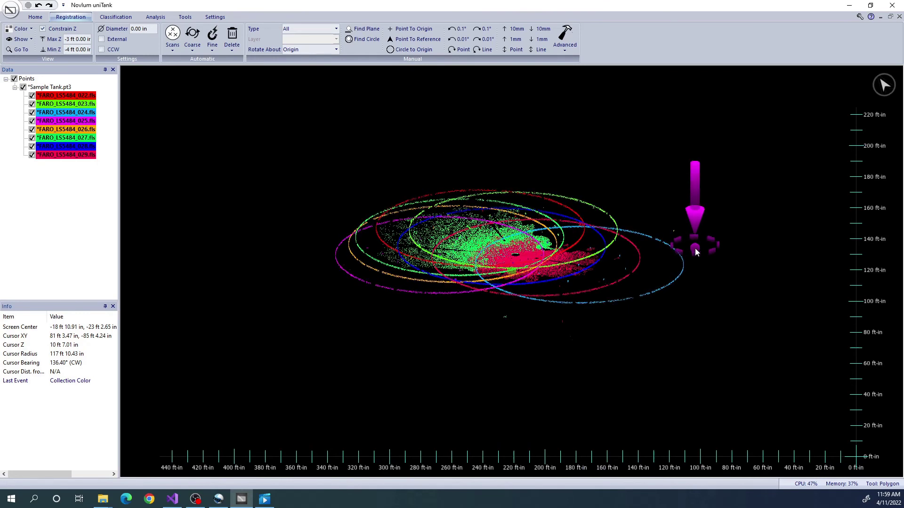
pyautogui.press('Up')
pyautogui.press('Up')
pyautogui.press('Up')
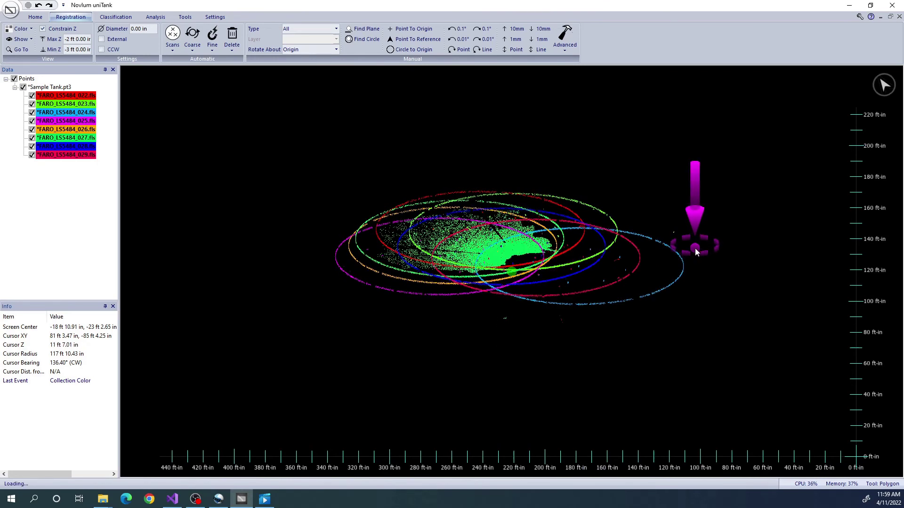
pyautogui.press('Up')
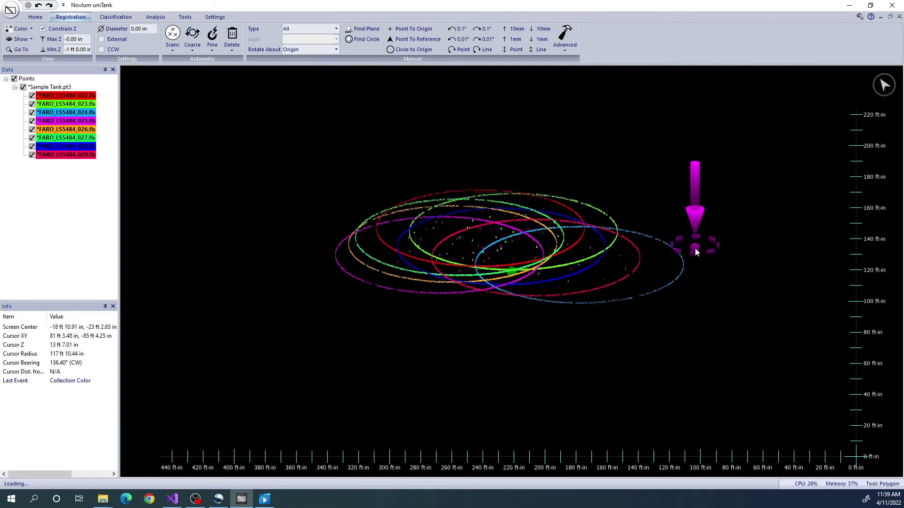
# Step: Show only the FARO_LS5484_022.fls scan and view its shell ring from above
pyautogui.moveTo(703, 189); pyautogui.dragTo(703, 278, button='right')
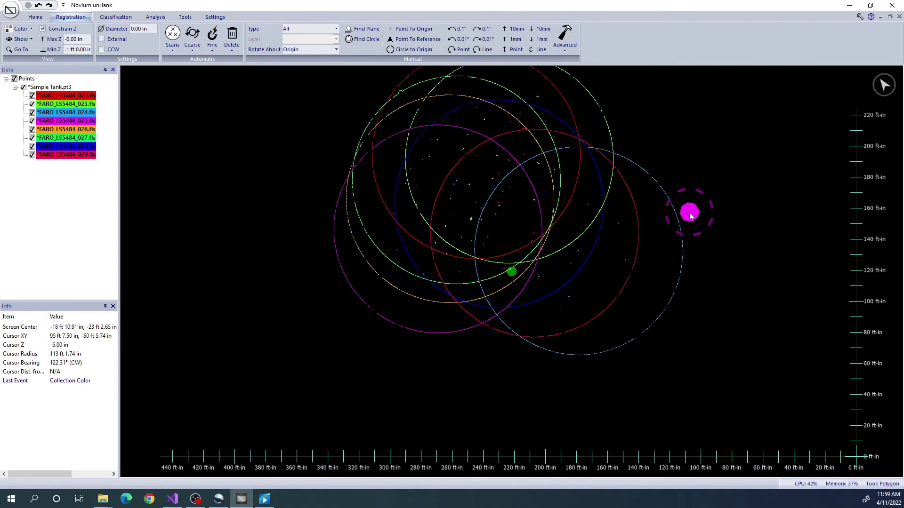
pyautogui.moveTo(688, 169); pyautogui.dragTo(691, 241, button='middle')
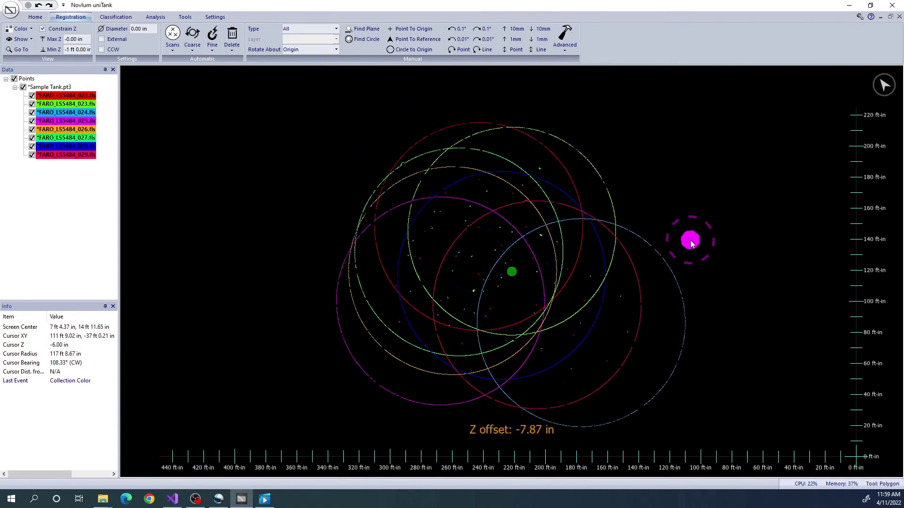
pyautogui.rightClick(78, 98)
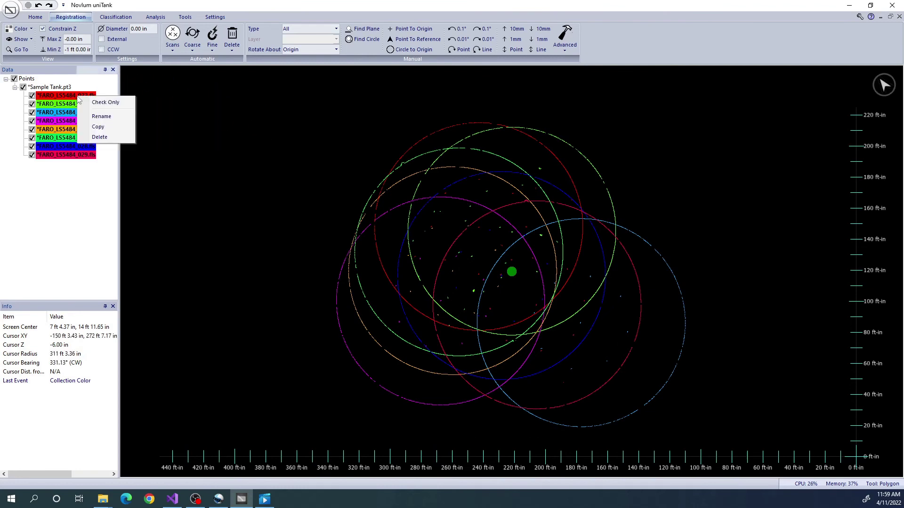
pyautogui.click(84, 99)
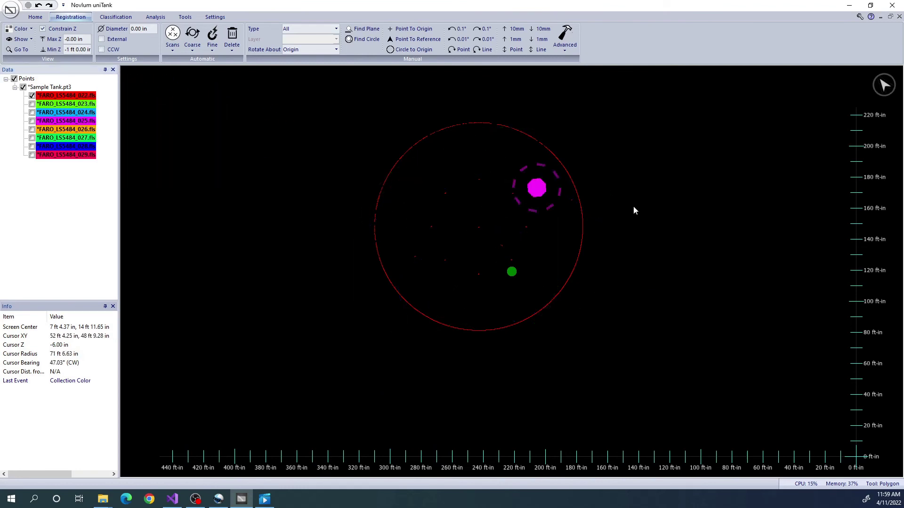
pyautogui.moveTo(655, 207)
pyautogui.mouseDown(button='middle')
pyautogui.moveTo(668, 225)
pyautogui.moveTo(656, 218)
pyautogui.mouseUp(button='middle')
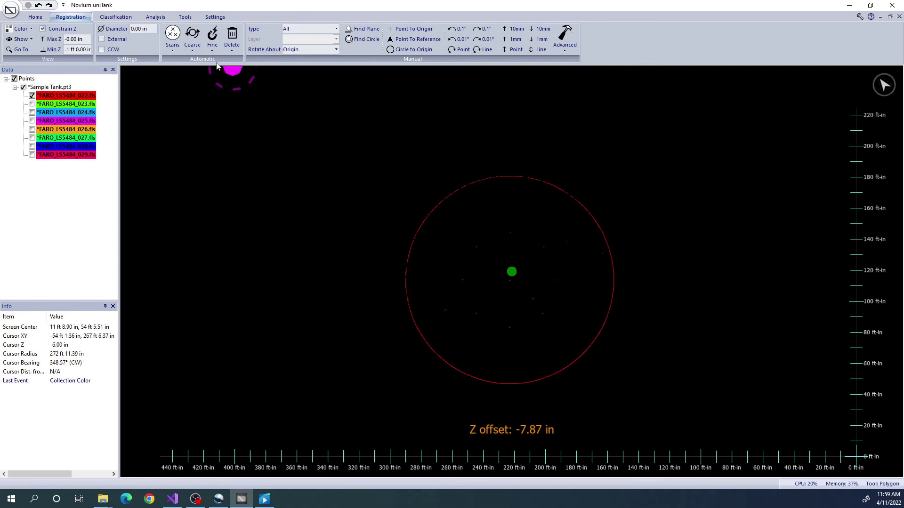
# Step: Adjust the height slice to a clean shell ring and draw a circle about 134 ft in diameter along it
pyautogui.click(42, 19)
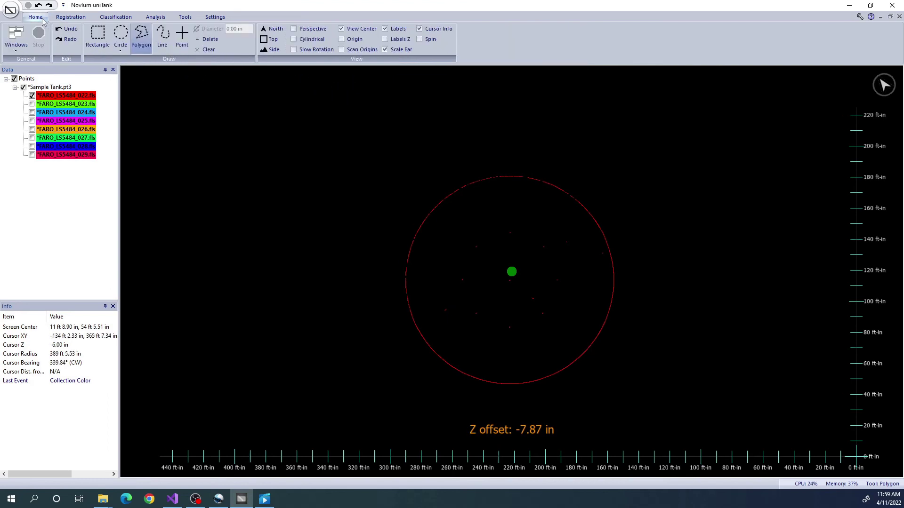
pyautogui.click(120, 34)
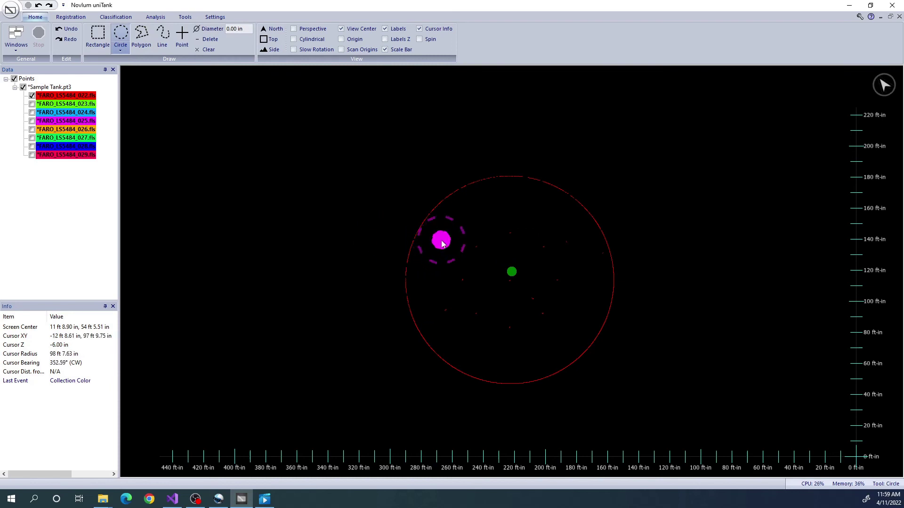
pyautogui.scroll(-6, 441, 244)
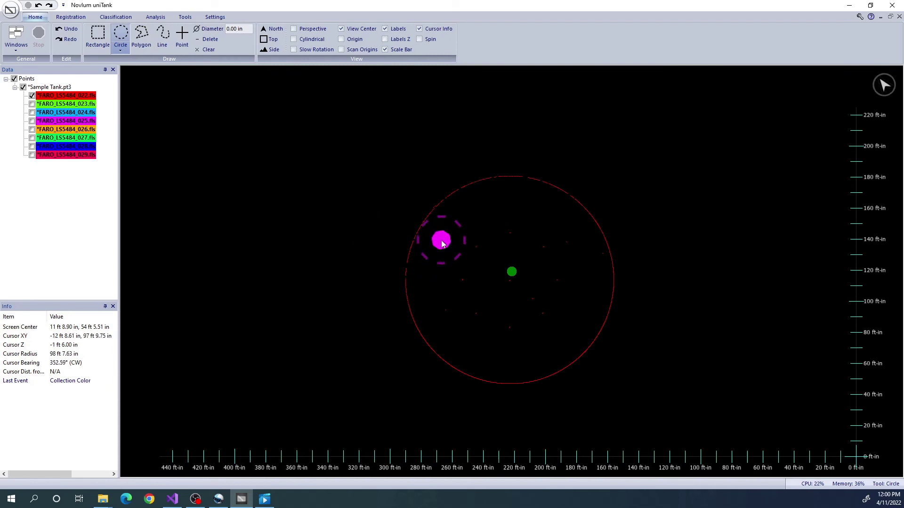
pyautogui.scroll(-2, 441, 244)
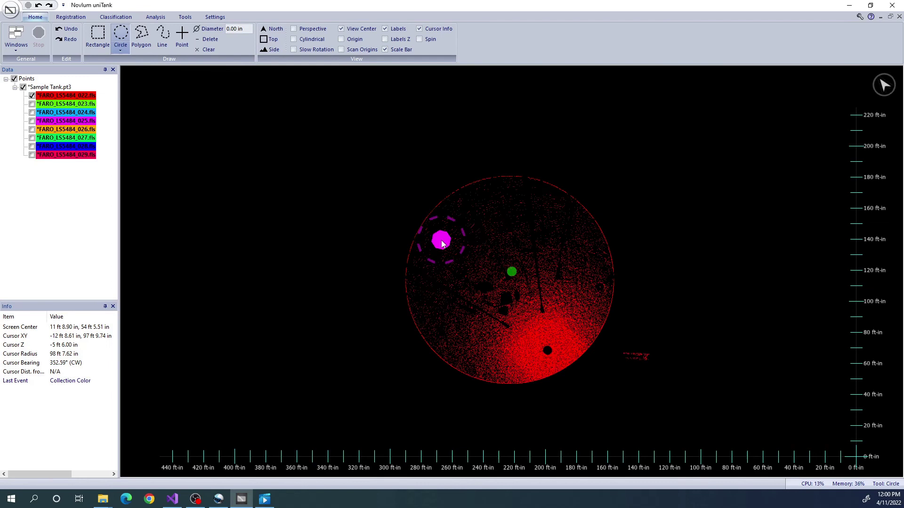
pyautogui.scroll(1, 441, 244)
pyautogui.scroll(3, 442, 244)
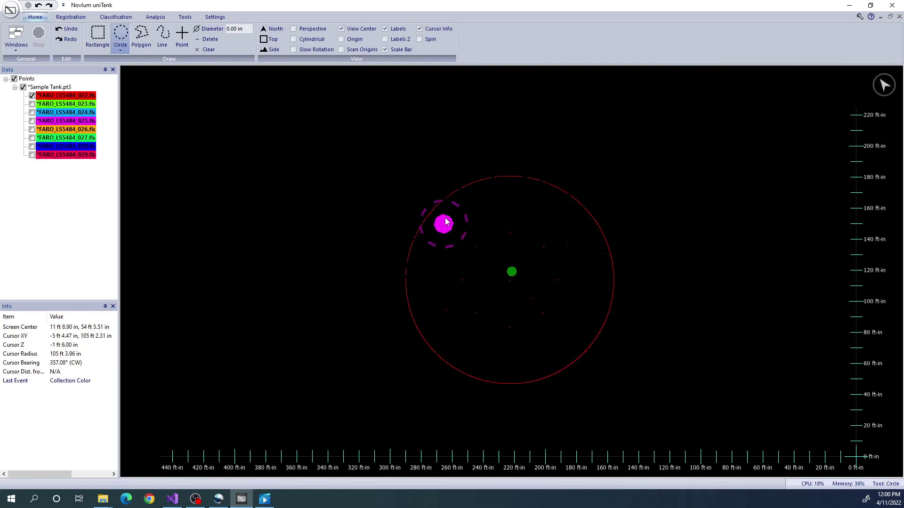
pyautogui.moveTo(460, 190)
pyautogui.mouseDown()
pyautogui.moveTo(525, 339)
pyautogui.moveTo(546, 375)
pyautogui.moveTo(556, 373)
pyautogui.mouseUp()
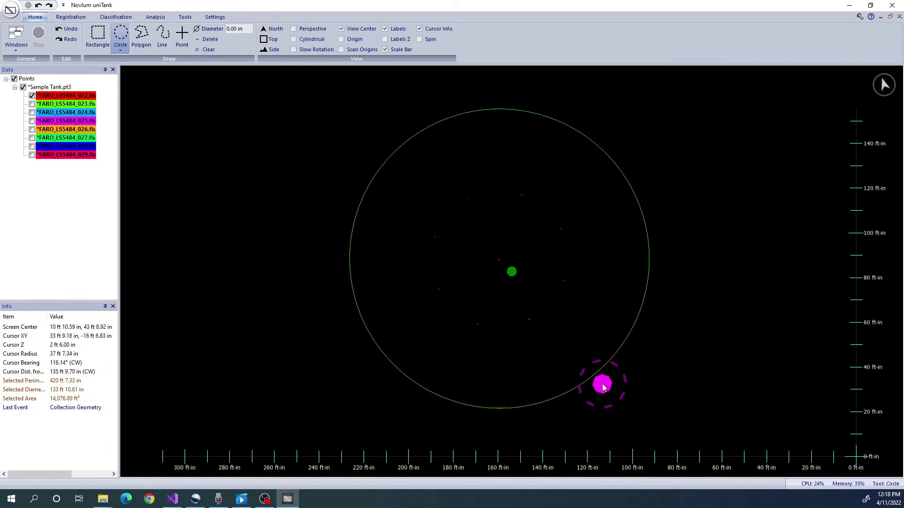
# Step: Fit the drawn circle to the shell points of the FARO_LS5484_022.fls point cloud with Find Circle and check it from the side
pyautogui.click(71, 17)
pyautogui.click(308, 29)
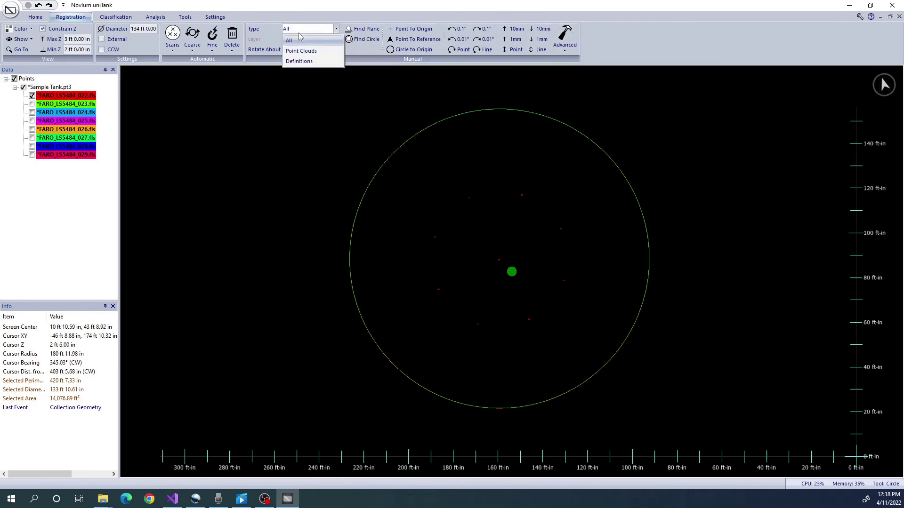
pyautogui.click(302, 52)
pyautogui.click(308, 39)
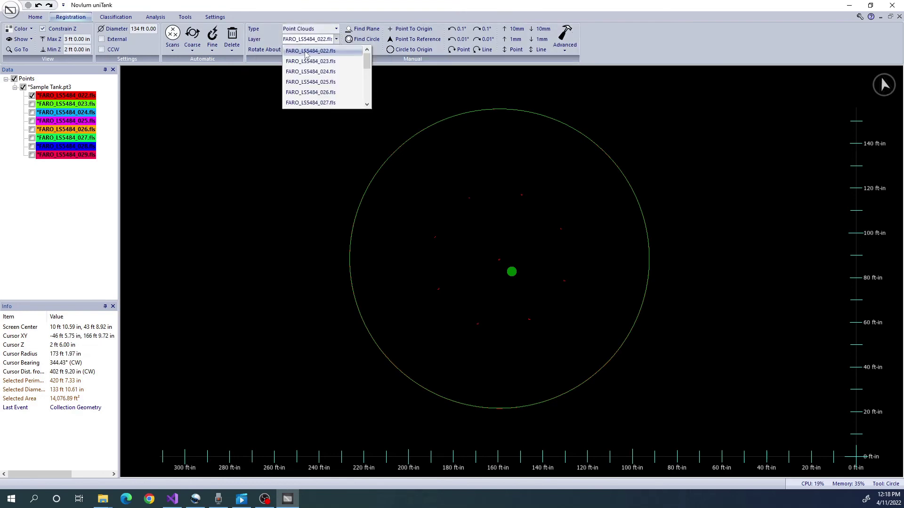
pyautogui.click(306, 51)
pyautogui.click(365, 41)
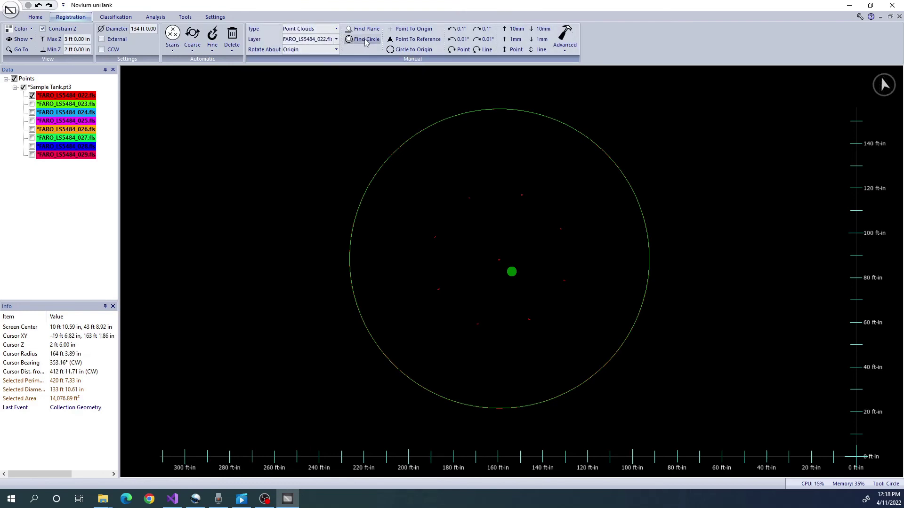
pyautogui.click(466, 268)
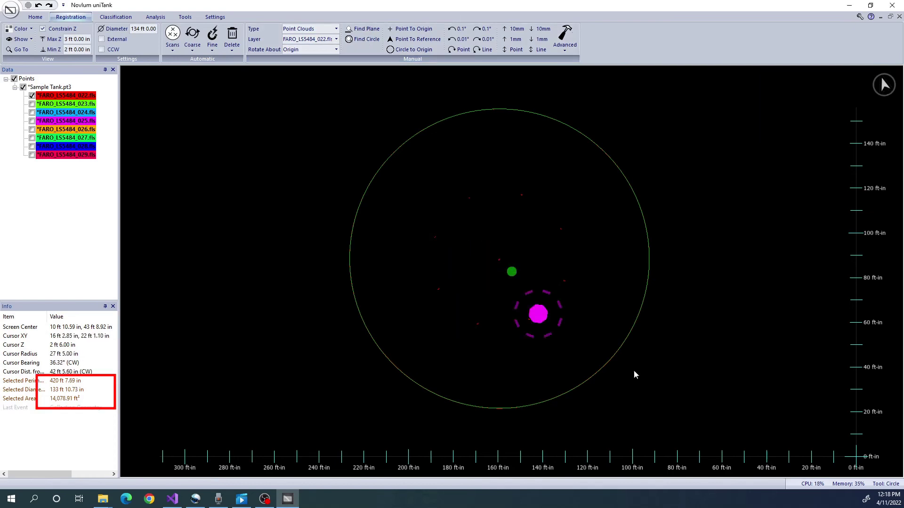
pyautogui.moveTo(740, 414); pyautogui.dragTo(743, 322)
pyautogui.scroll(3, 741, 322)
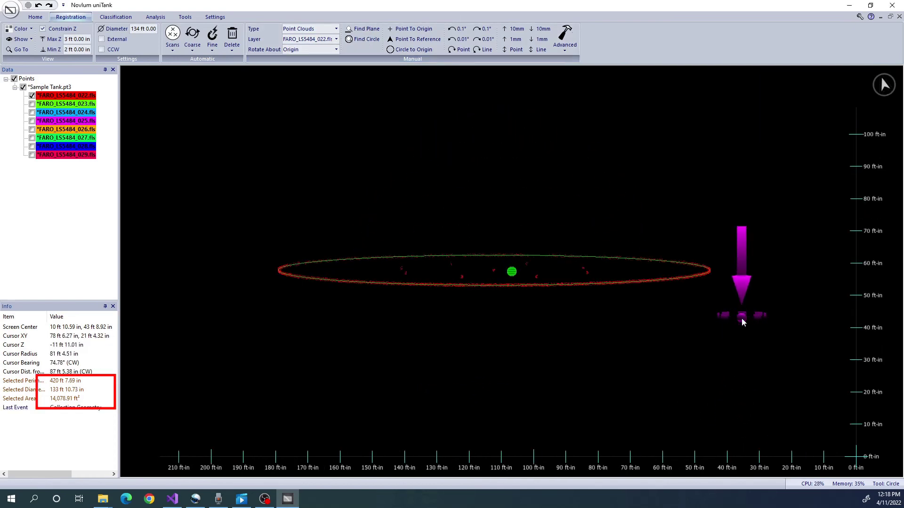
pyautogui.moveTo(758, 261); pyautogui.dragTo(758, 264, button='middle')
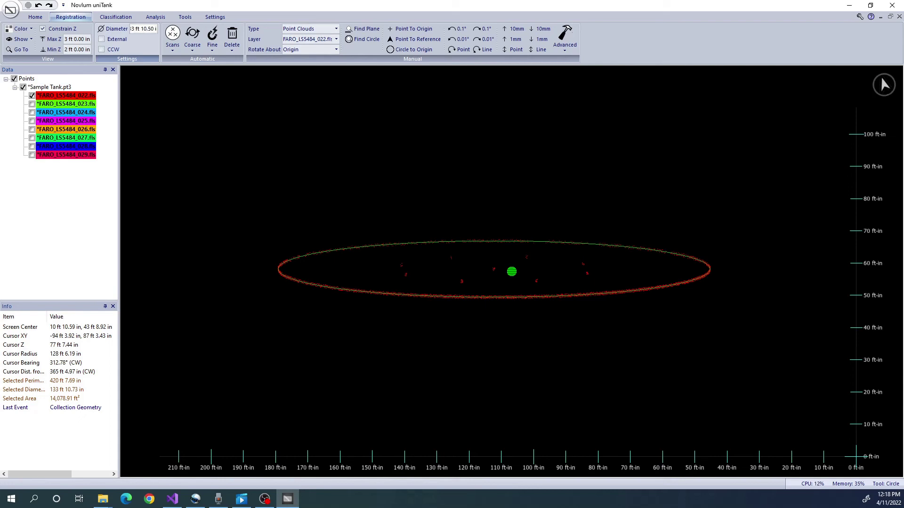
# Step: Show all scans of Sample Tank.pt3 and remove the height constraint to display their full point clouds
pyautogui.rightClick(65, 87)
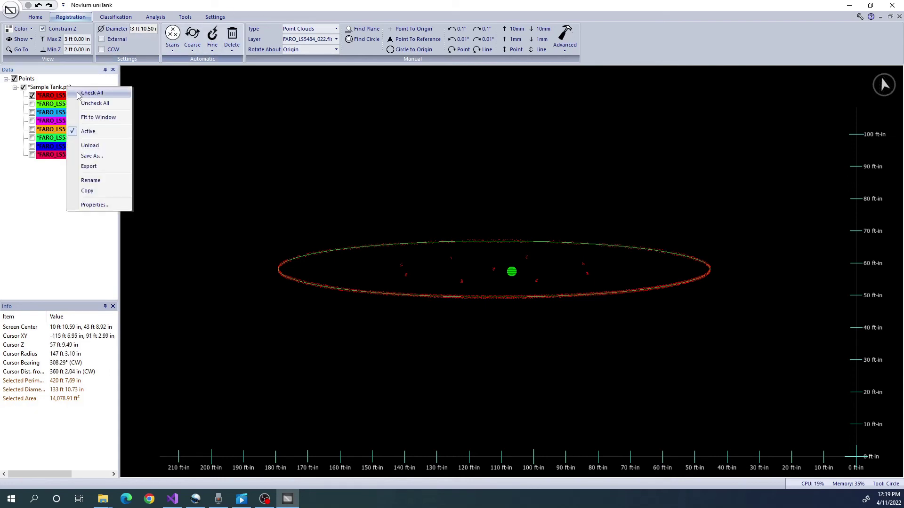
pyautogui.click(89, 93)
pyautogui.moveTo(327, 163); pyautogui.dragTo(327, 184, button='middle')
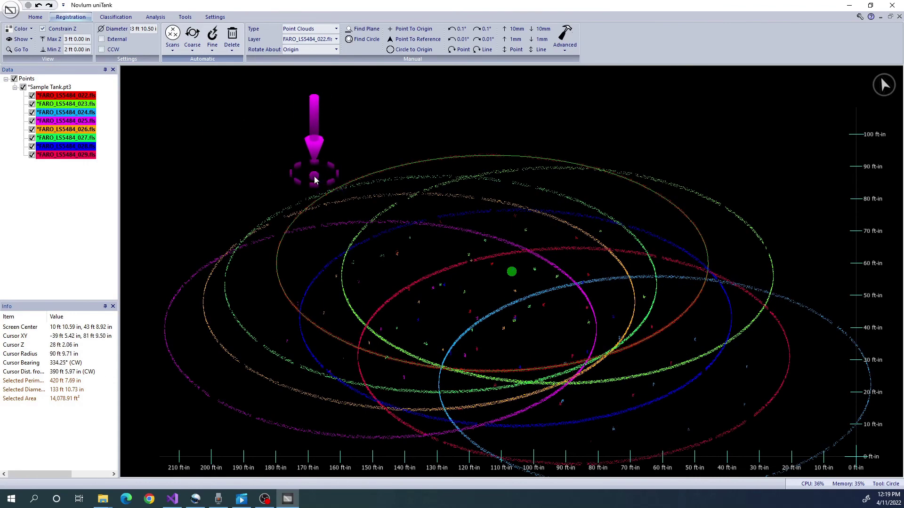
pyautogui.scroll(-2, 315, 181)
pyautogui.click(44, 29)
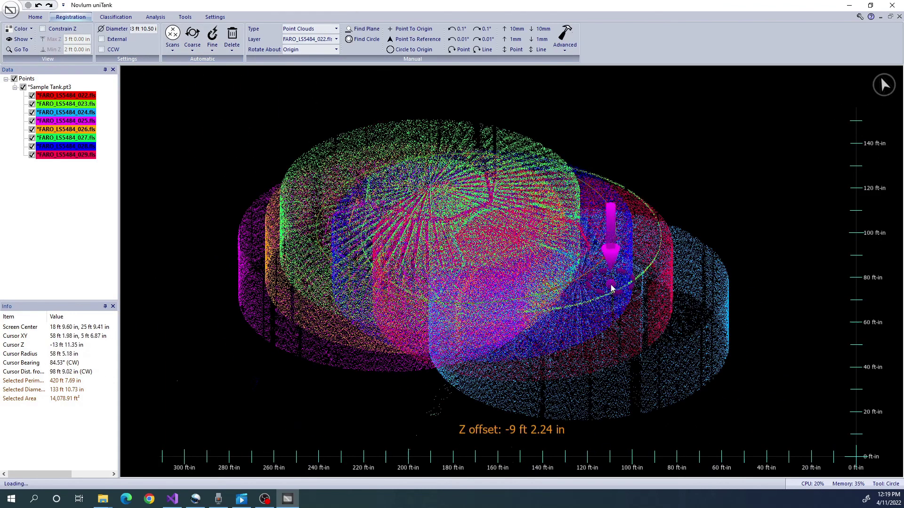
# Step: Run the coarse Auto Register on all eight FARO scans and dismiss the results
pyautogui.click(192, 42)
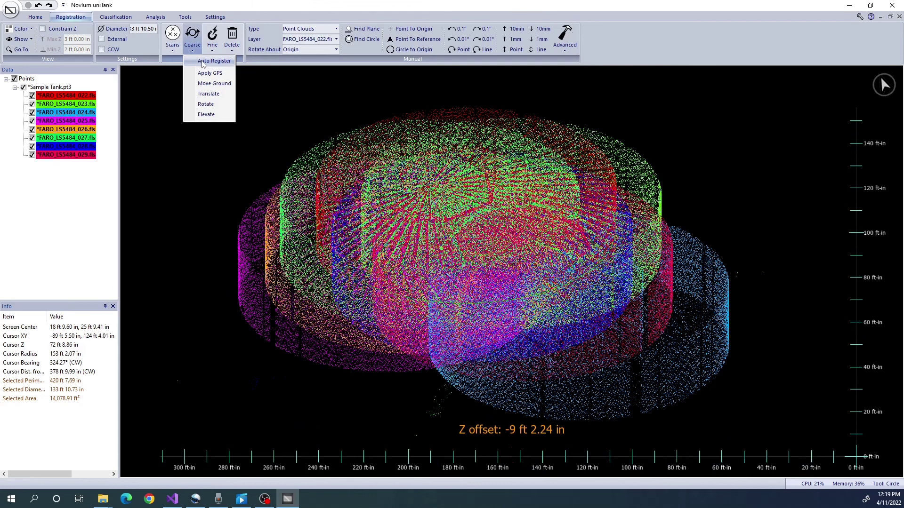
pyautogui.click(203, 61)
pyautogui.click(454, 268)
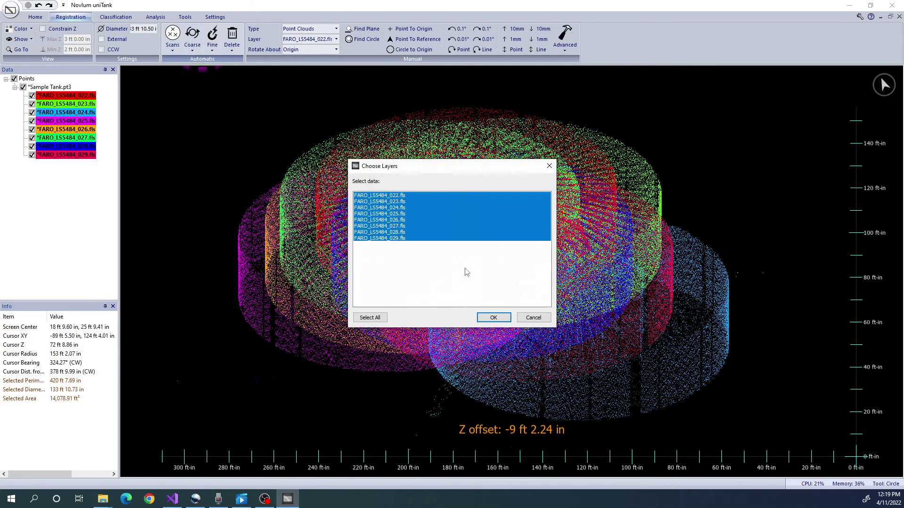
pyautogui.click(499, 319)
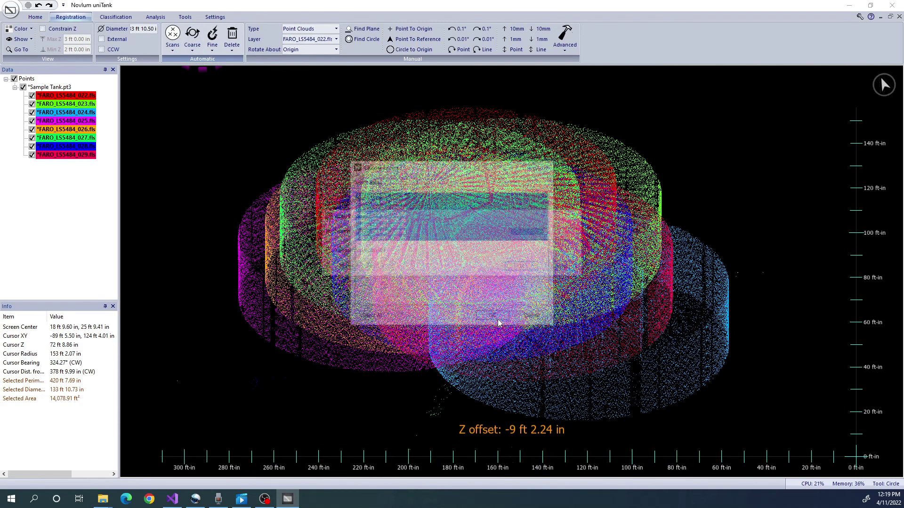
pyautogui.click(524, 268)
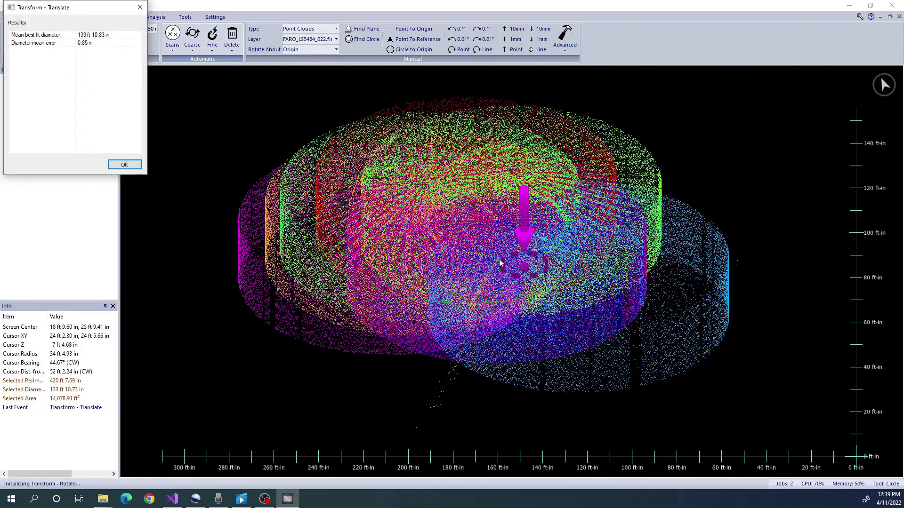
pyautogui.click(126, 166)
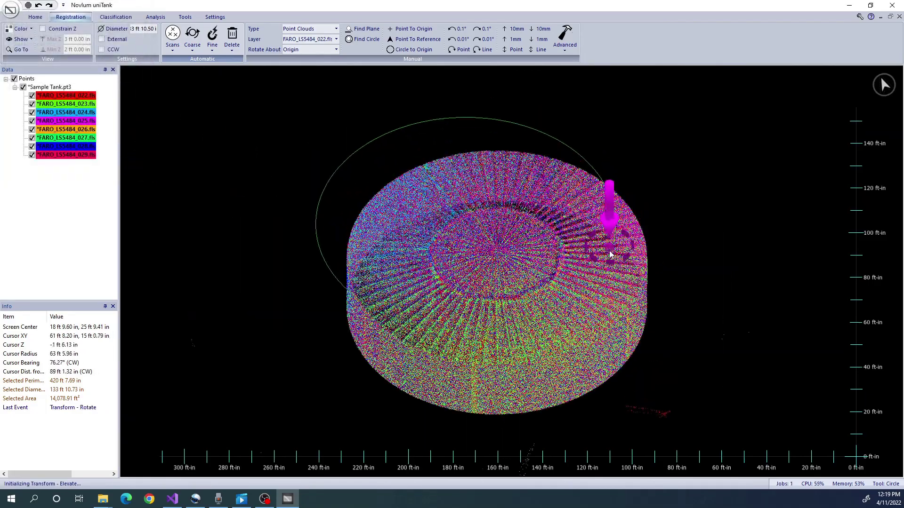
# Step: Constrain the points to the 2 ft to 3 ft height slice, clear the drawn circle and inspect the aligned shell ring
pyautogui.click(76, 31)
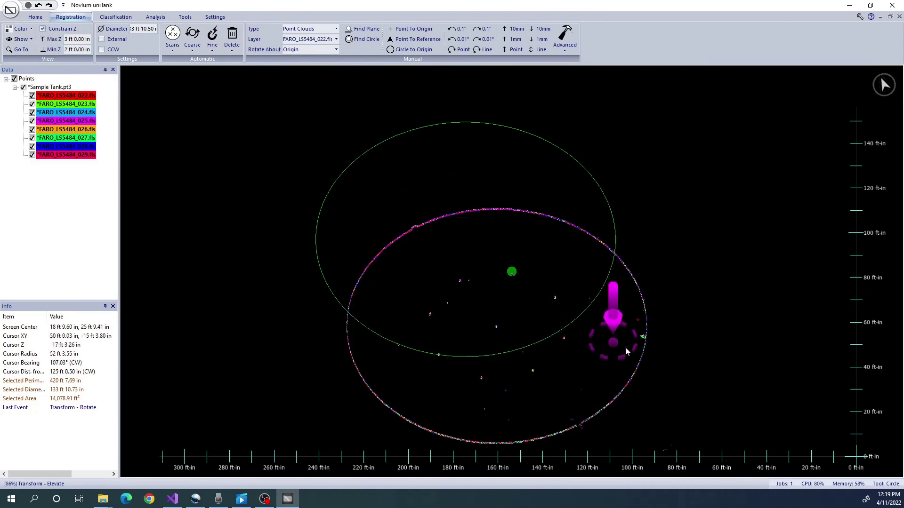
pyautogui.moveTo(621, 356); pyautogui.dragTo(622, 286)
pyautogui.moveTo(622, 283)
pyautogui.mouseDown(button='middle')
pyautogui.moveTo(627, 367)
pyautogui.moveTo(627, 284)
pyautogui.mouseUp(button='middle')
pyautogui.press('Escape')
pyautogui.scroll(3, 627, 359)
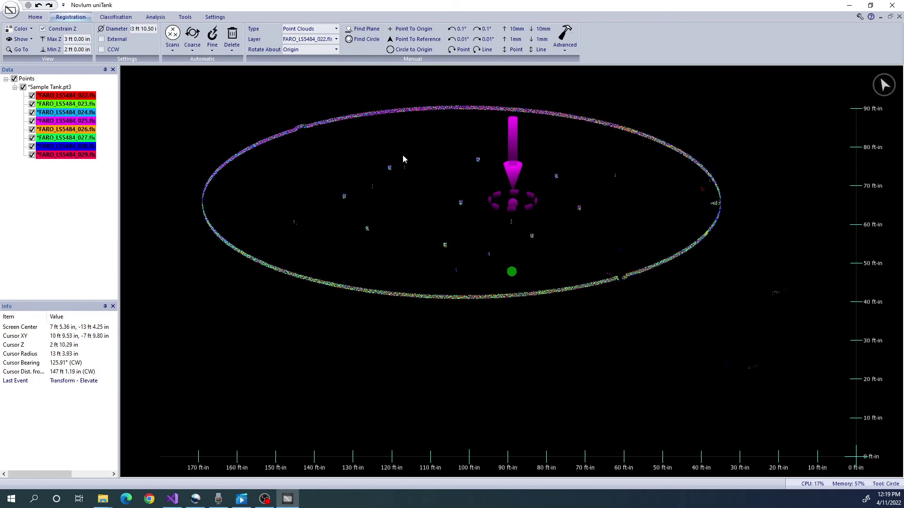
# Step: Remove the height constraint and run Auto Detect Fiducials on all eight FARO scans
pyautogui.click(43, 29)
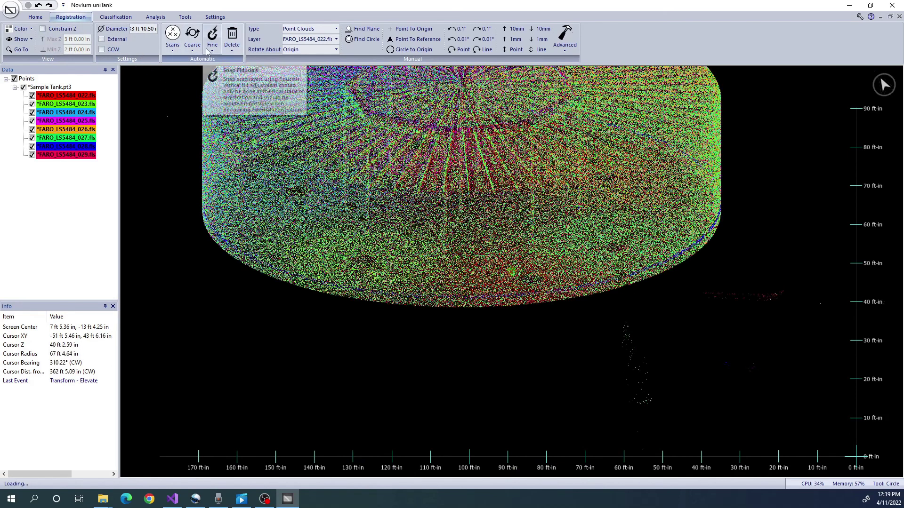
pyautogui.moveTo(429, 125); pyautogui.dragTo(439, 207, button='middle')
pyautogui.click(212, 46)
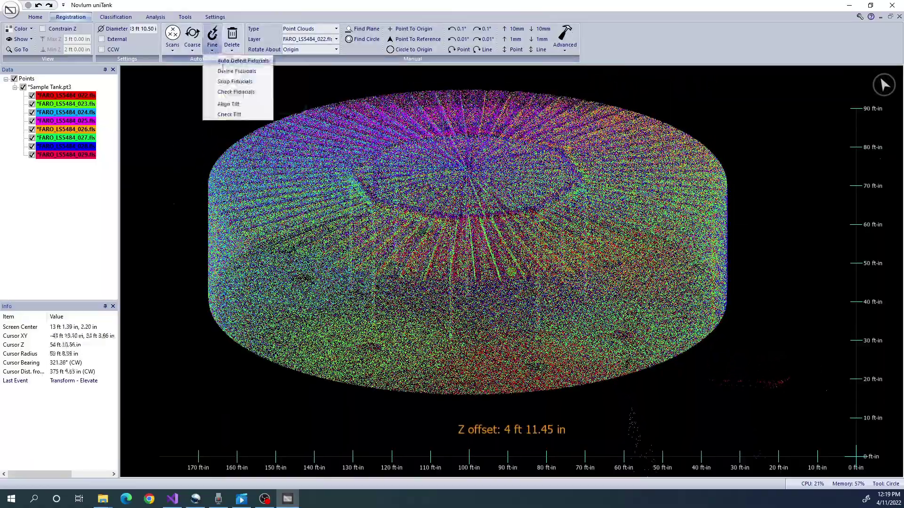
pyautogui.click(223, 64)
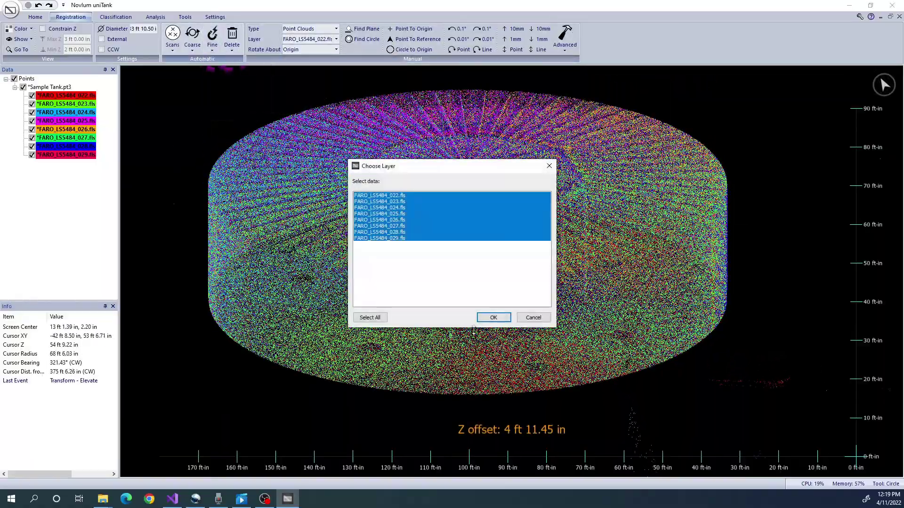
pyautogui.click(492, 318)
pyautogui.click(517, 268)
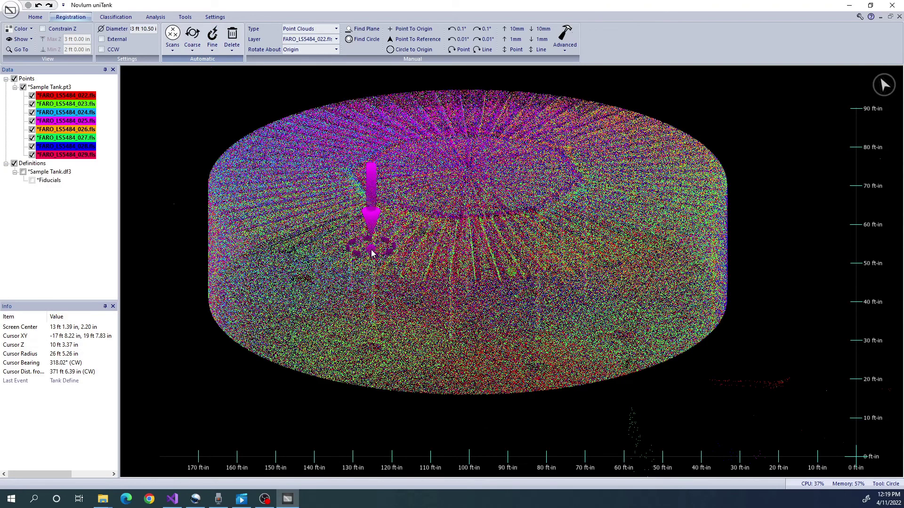
# Step: Show the Fiducials layer of Sample Tank.df3 over the tank's point cloud
pyautogui.rightClick(51, 176)
pyautogui.click(60, 179)
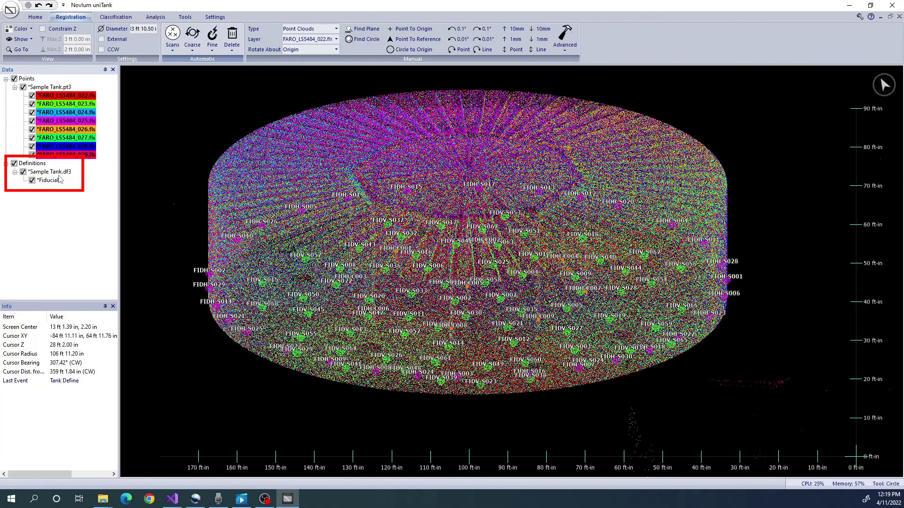
pyautogui.moveTo(402, 217); pyautogui.dragTo(403, 240, button='middle')
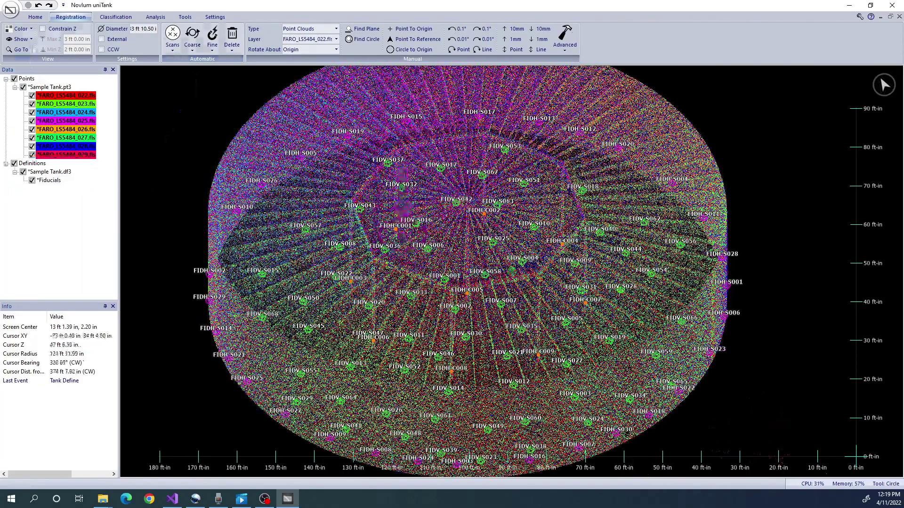
# Step: Step the 1 ft height slice down to -2 ft and up to between 3 ft and 4 ft to examine the floor, column and shell fiducials
pyautogui.click(58, 29)
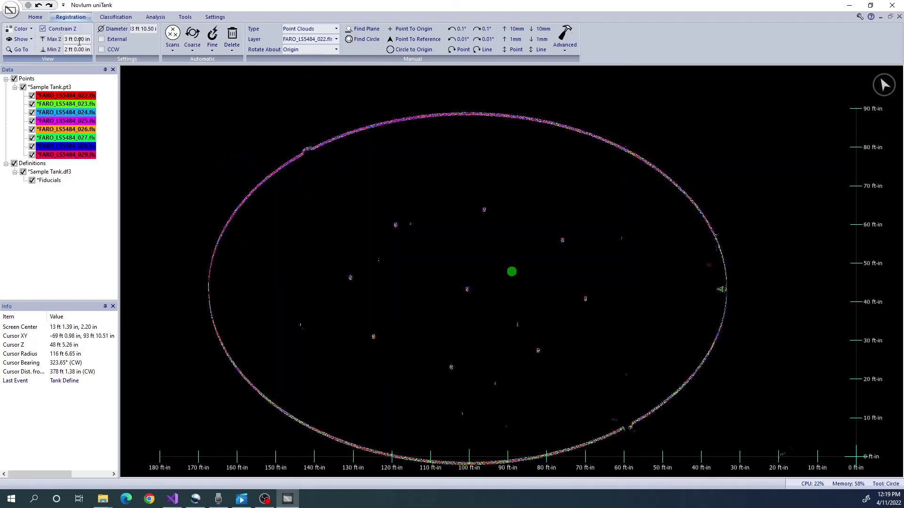
pyautogui.keyDown('ctrl'); pyautogui.scroll(-3, 465, 170); pyautogui.keyUp('ctrl')
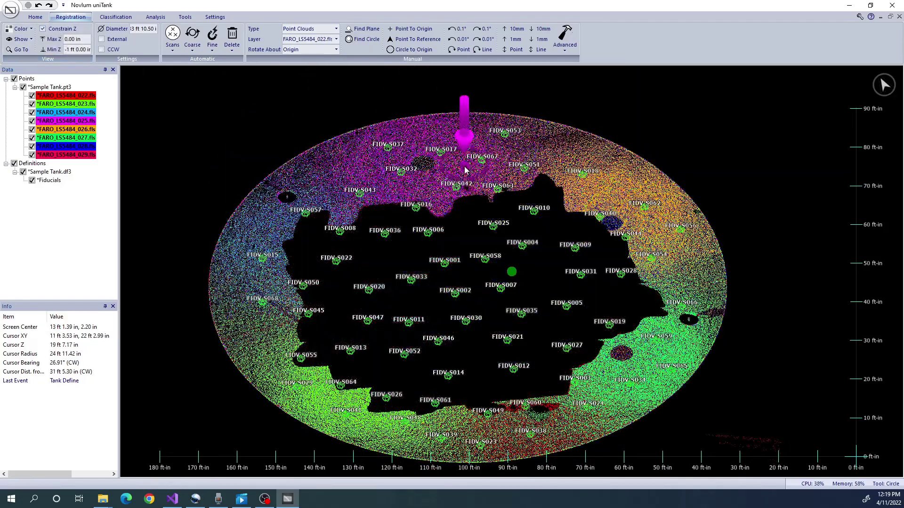
pyautogui.keyDown('ctrl'); pyautogui.scroll(-1, 464, 170); pyautogui.keyUp('ctrl')
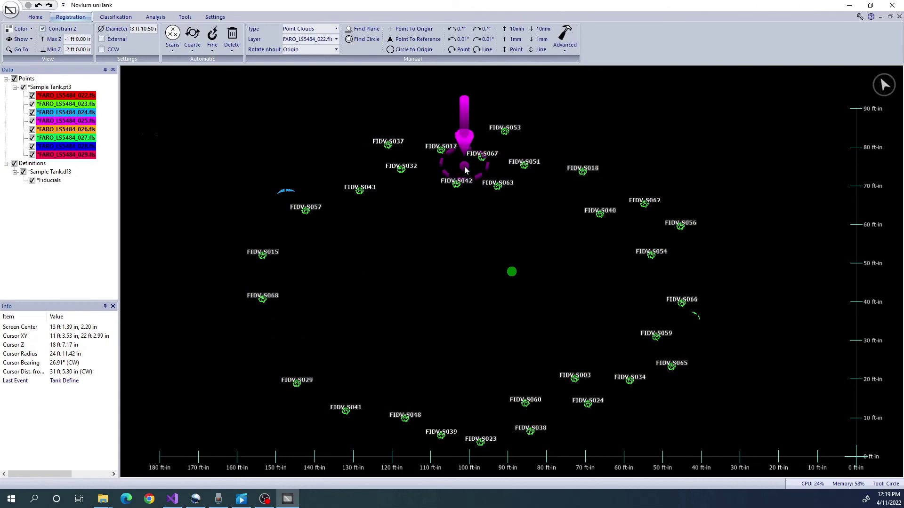
pyautogui.keyDown('ctrl'); pyautogui.scroll(2, 465, 170); pyautogui.keyUp('ctrl')
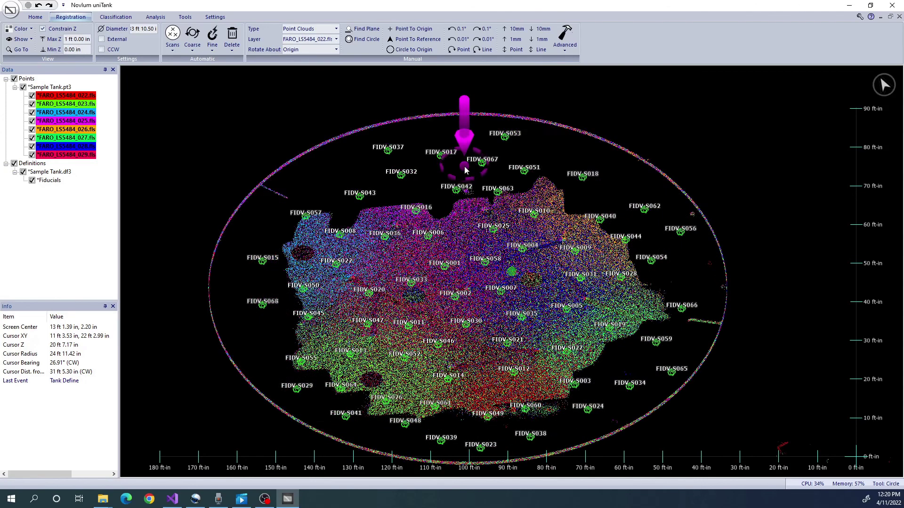
pyautogui.scroll(3, 465, 171)
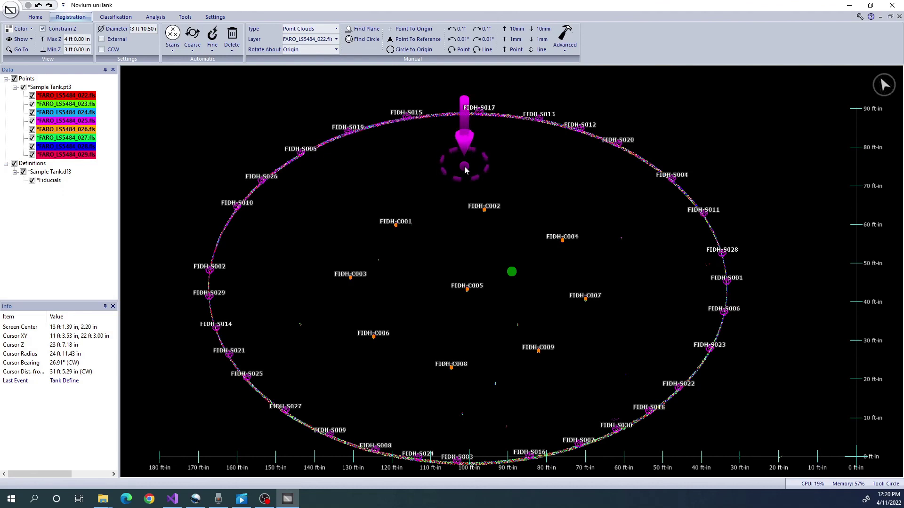
pyautogui.moveTo(464, 170); pyautogui.dragTo(428, 186, button='middle')
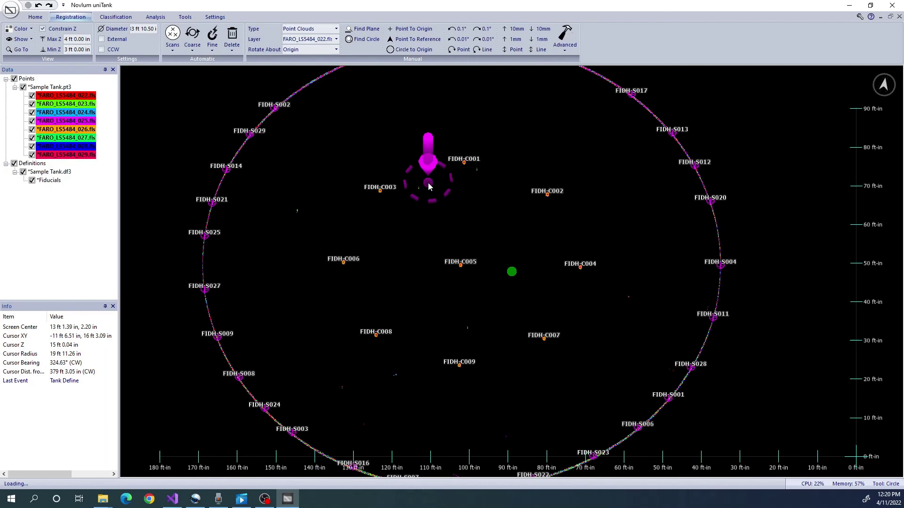
pyautogui.scroll(3, 430, 200)
pyautogui.scroll(-5, 432, 217)
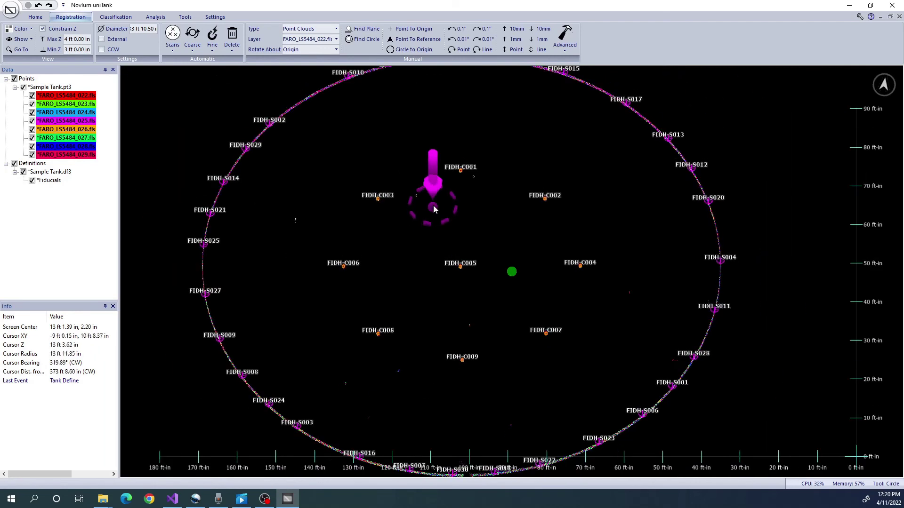
# Step: Snap scans FARO_LS5484_023 through 029 to the fiducials using all scans as data, with translation and horizontal rotation
pyautogui.click(212, 47)
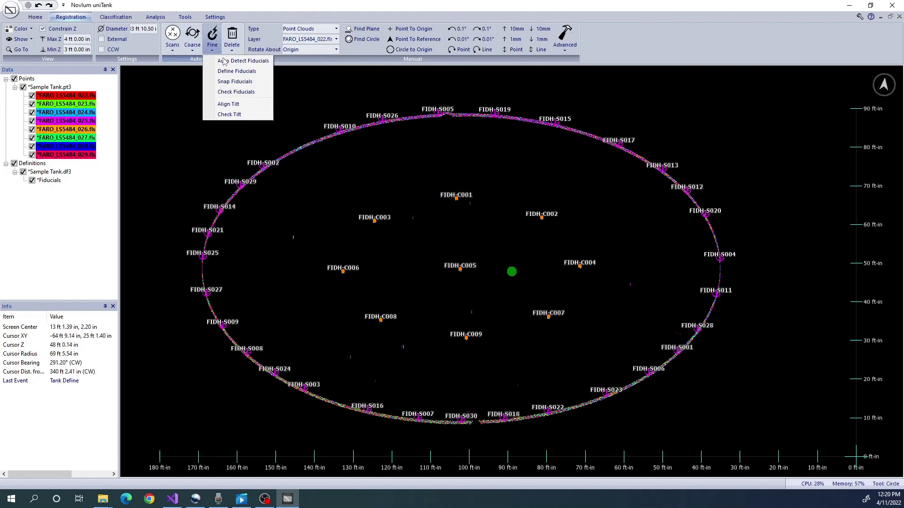
pyautogui.click(228, 81)
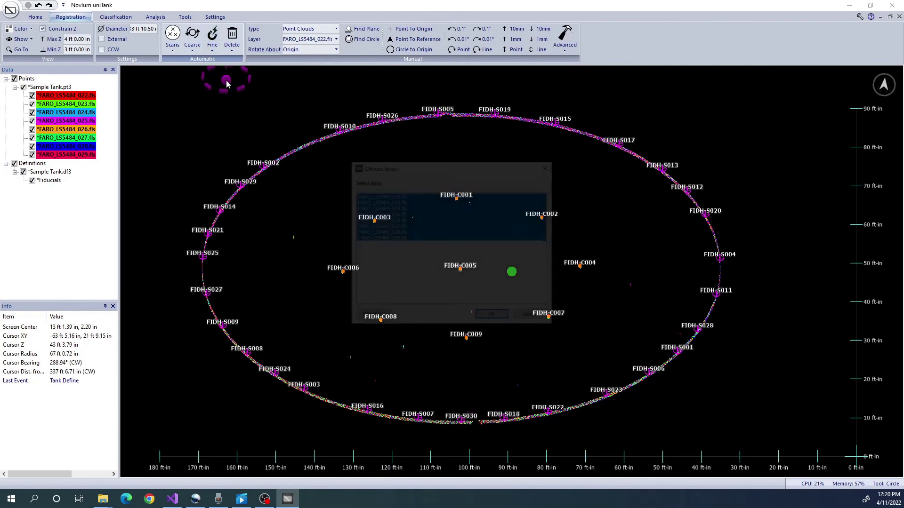
pyautogui.click(489, 319)
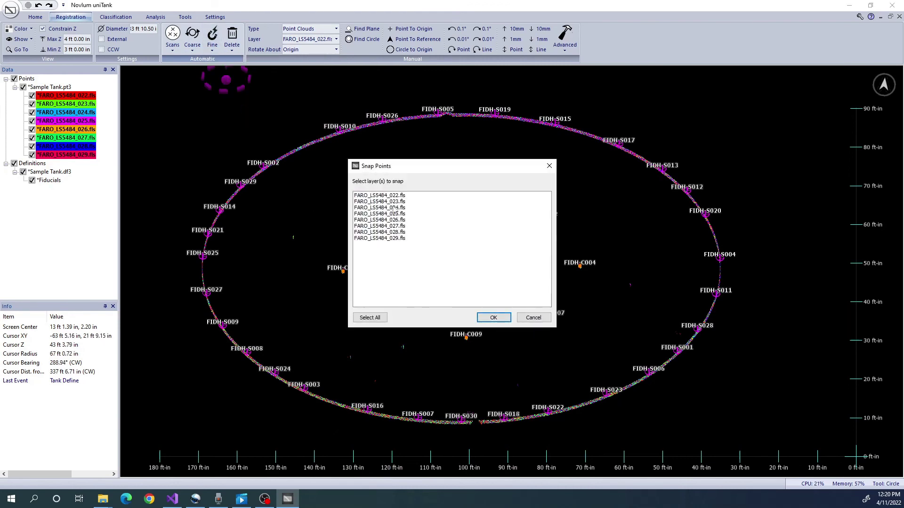
pyautogui.moveTo(393, 203); pyautogui.dragTo(400, 251)
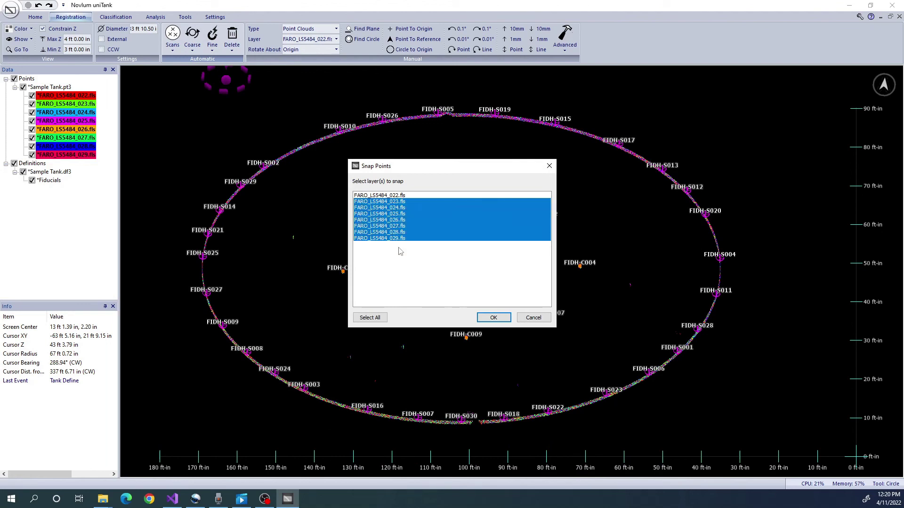
pyautogui.click(504, 320)
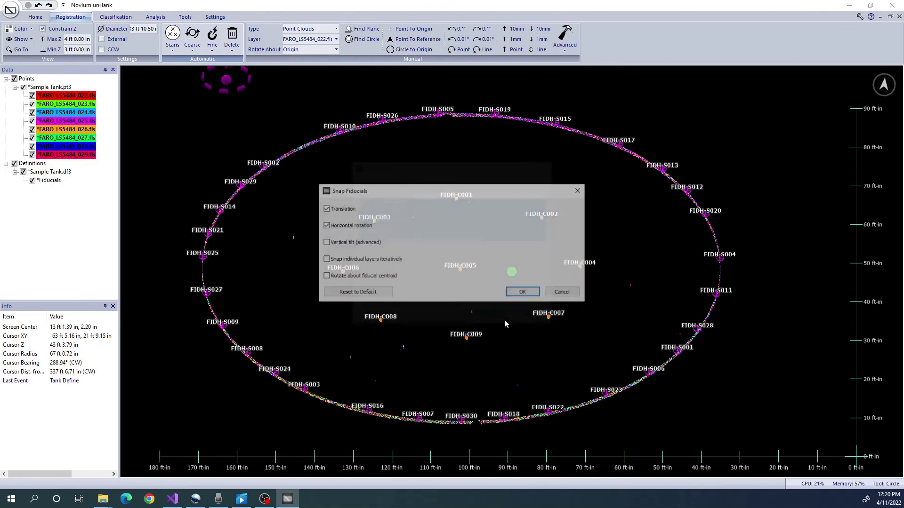
pyautogui.click(523, 293)
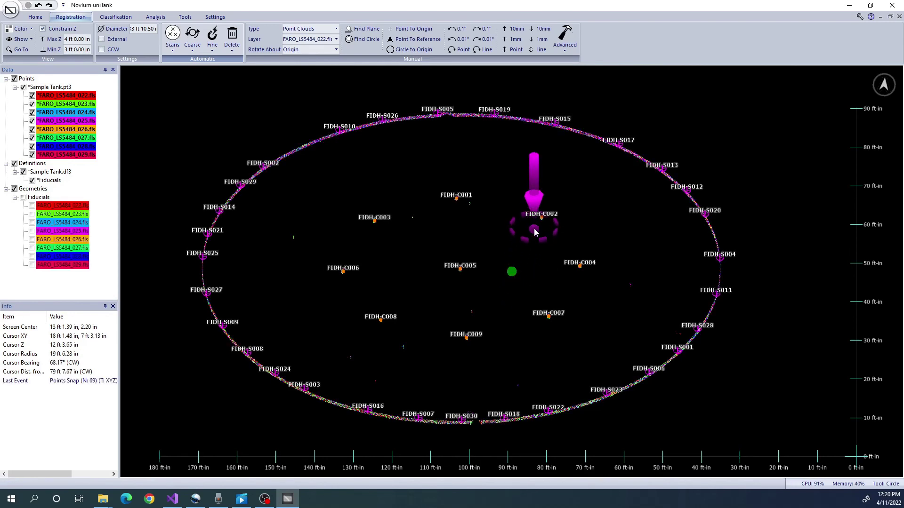
# Step: Hide the Fiducials layer in Sample Tank.df3 and examine the scan alignment around column FIDH-C002 and along the shell wall
pyautogui.scroll(5, 539, 268)
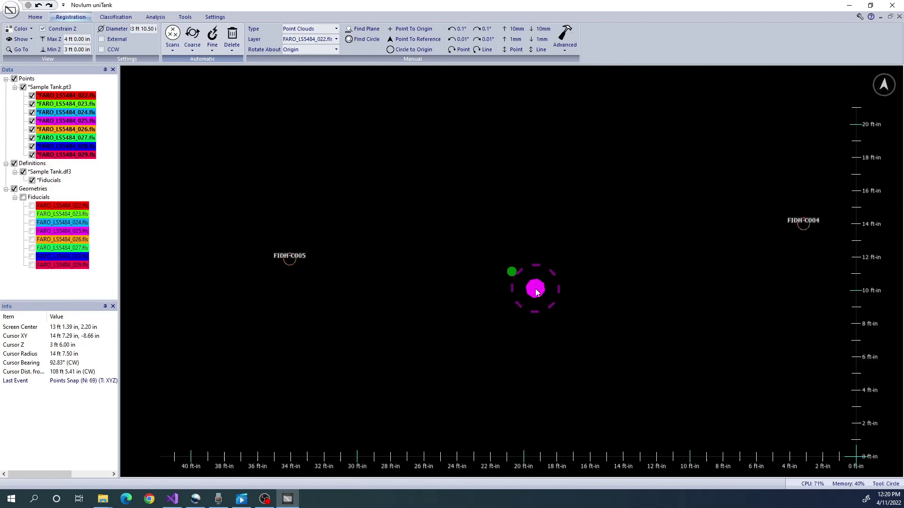
pyautogui.scroll(6, 546, 209)
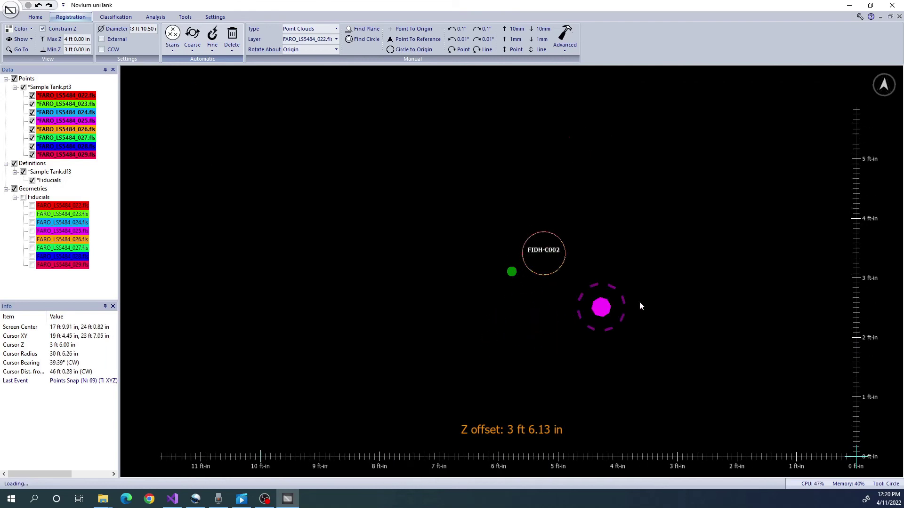
pyautogui.scroll(2, 645, 302)
pyautogui.moveTo(703, 249); pyautogui.dragTo(628, 305, button='middle')
pyautogui.moveTo(660, 332); pyautogui.dragTo(630, 310, button='right')
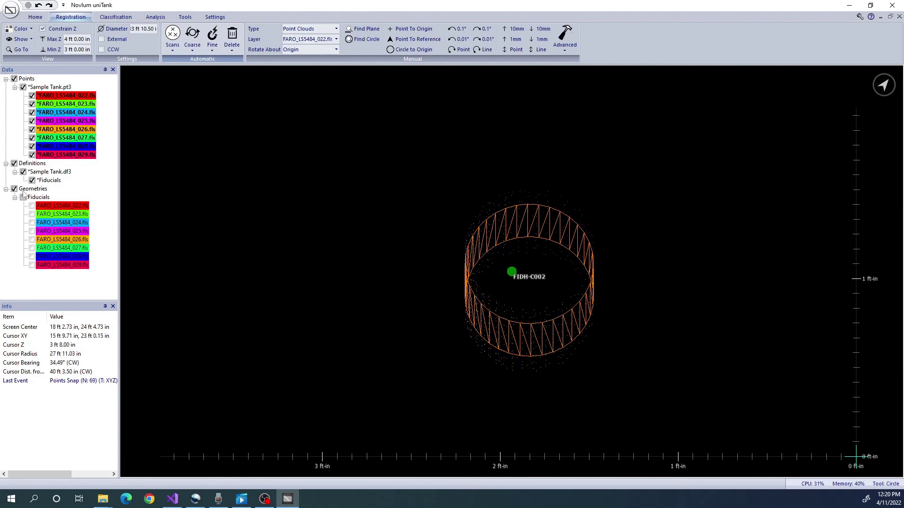
pyautogui.click(32, 181)
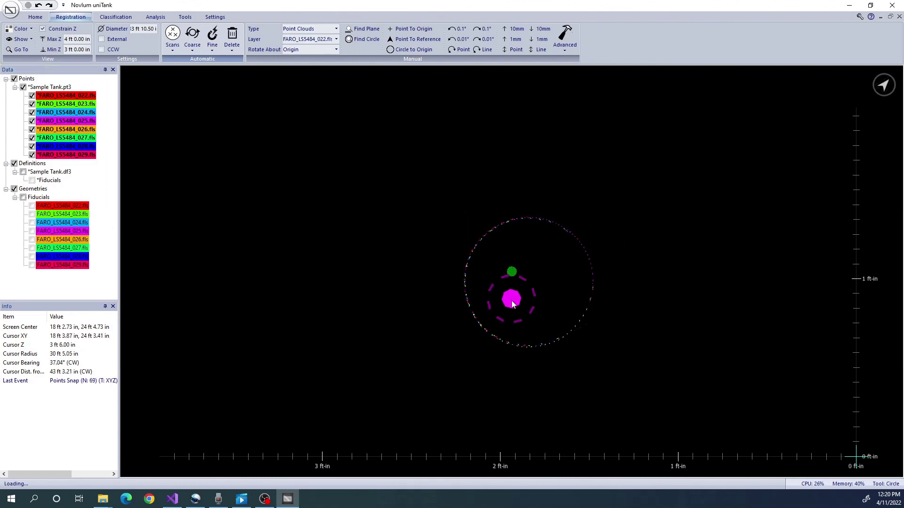
pyautogui.scroll(-5, 512, 305)
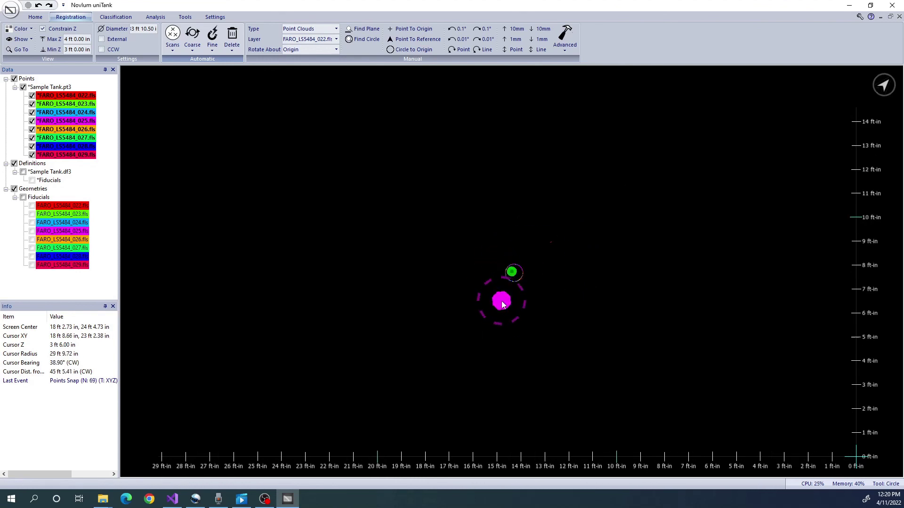
pyautogui.scroll(8, 508, 262)
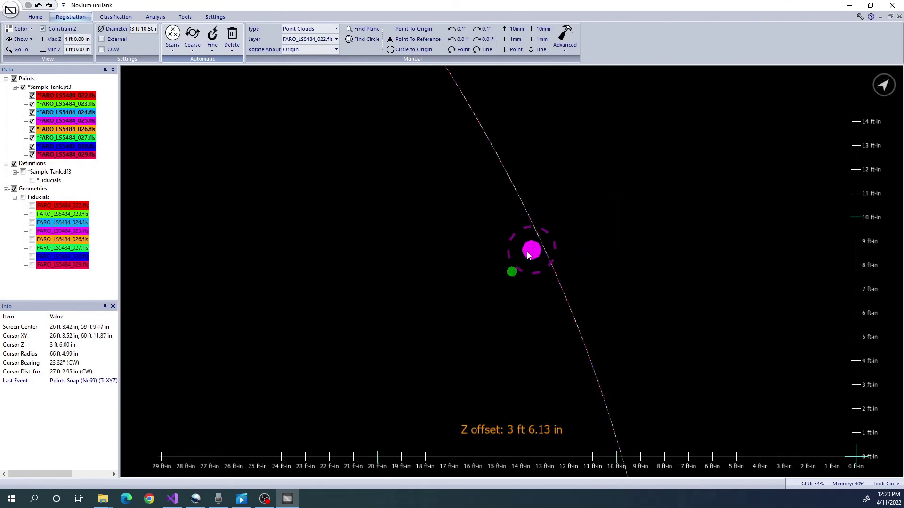
pyautogui.scroll(2, 507, 262)
pyautogui.moveTo(507, 261); pyautogui.dragTo(561, 248, button='middle')
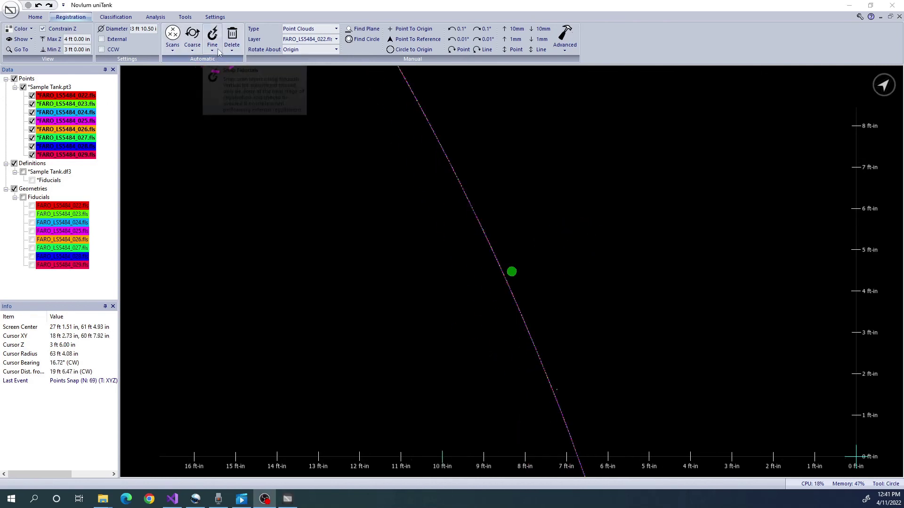
# Step: Run Check Fiducials on all eight FARO scans using all points, save the report as Fiducials.txt, and review the RMSE results
pyautogui.click(218, 52)
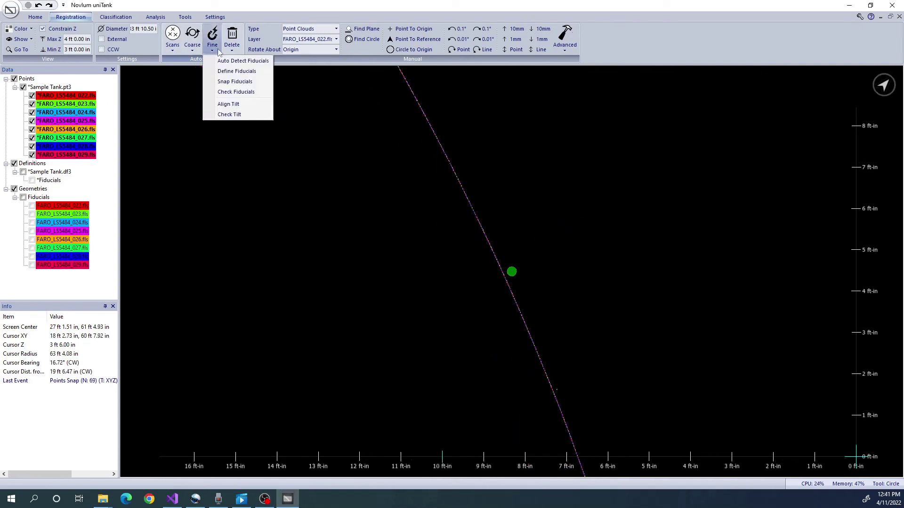
pyautogui.click(237, 93)
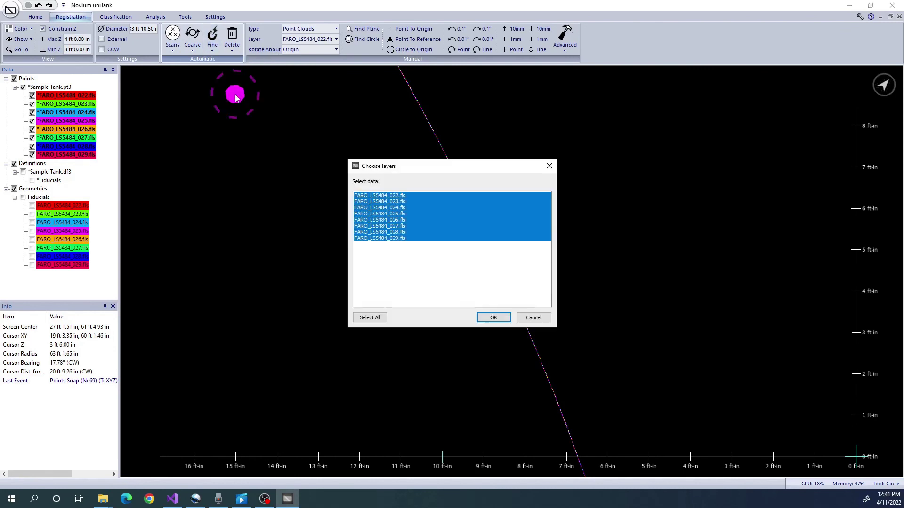
pyautogui.click(487, 319)
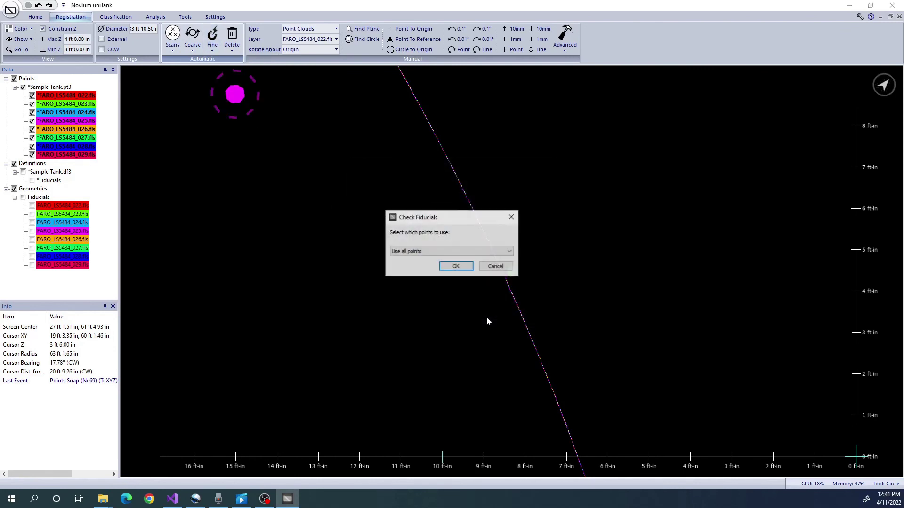
pyautogui.click(465, 268)
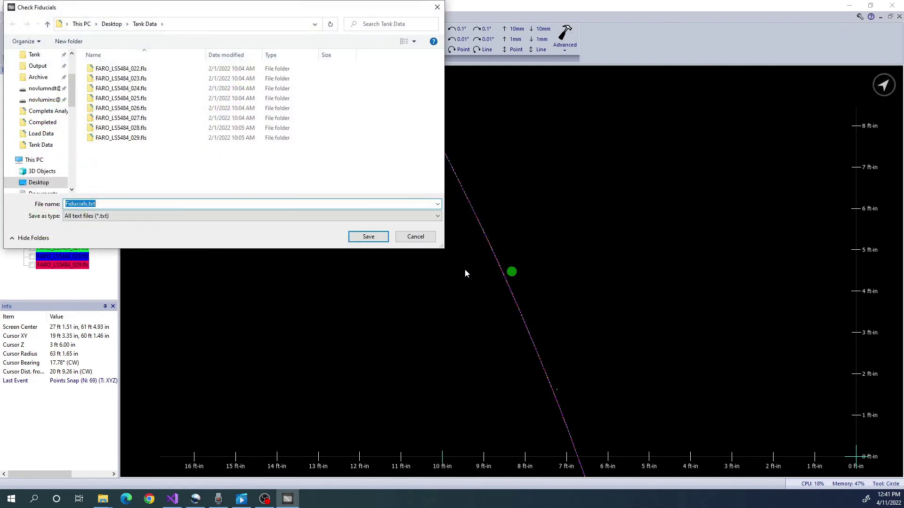
pyautogui.click(375, 238)
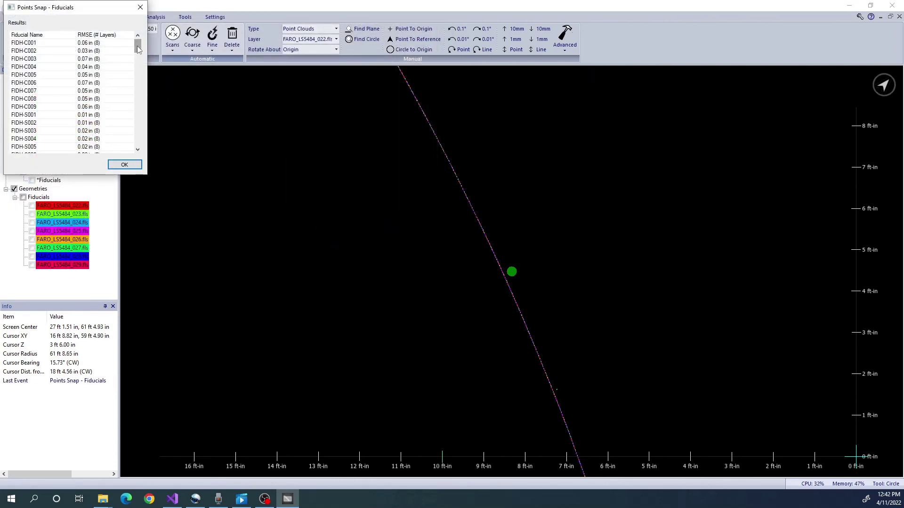
pyautogui.moveTo(137, 47); pyautogui.dragTo(138, 90)
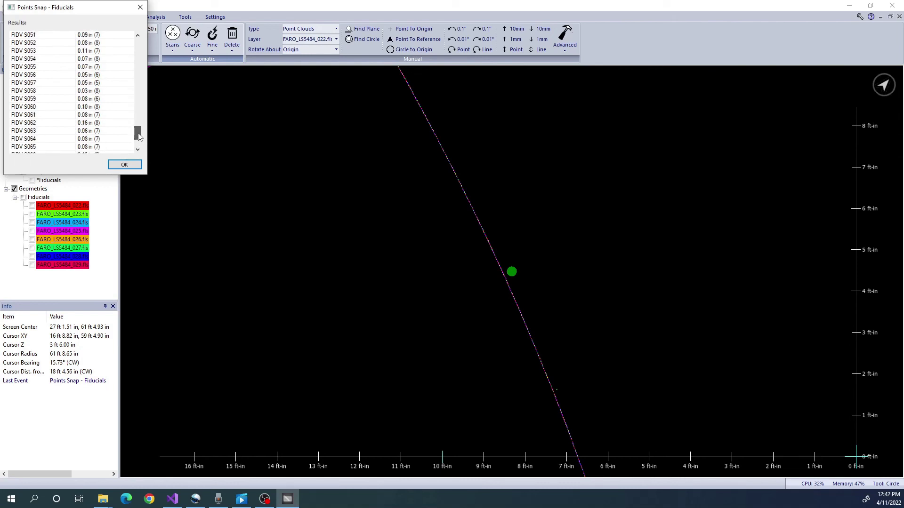
pyautogui.click(127, 165)
# Step: Delete the fiducial FIDH-S012 by name from the Fiducial-S definitions
pyautogui.click(232, 46)
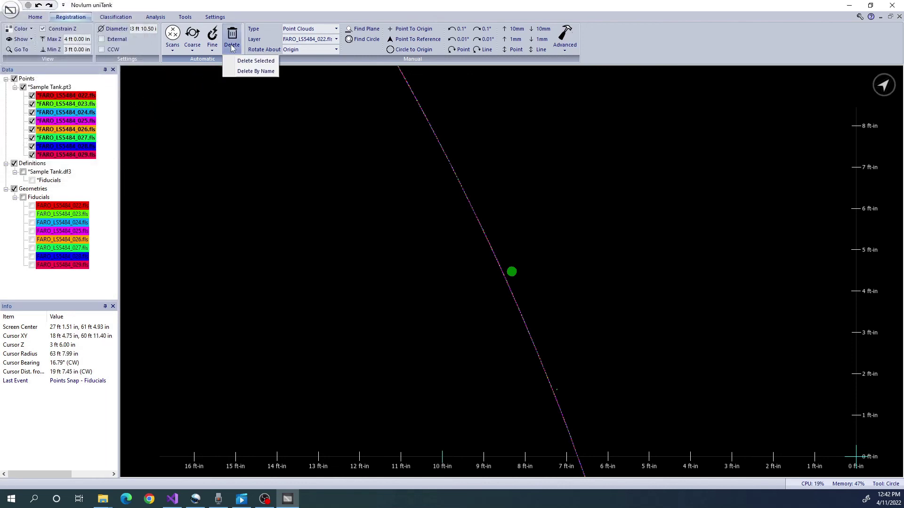
pyautogui.click(264, 83)
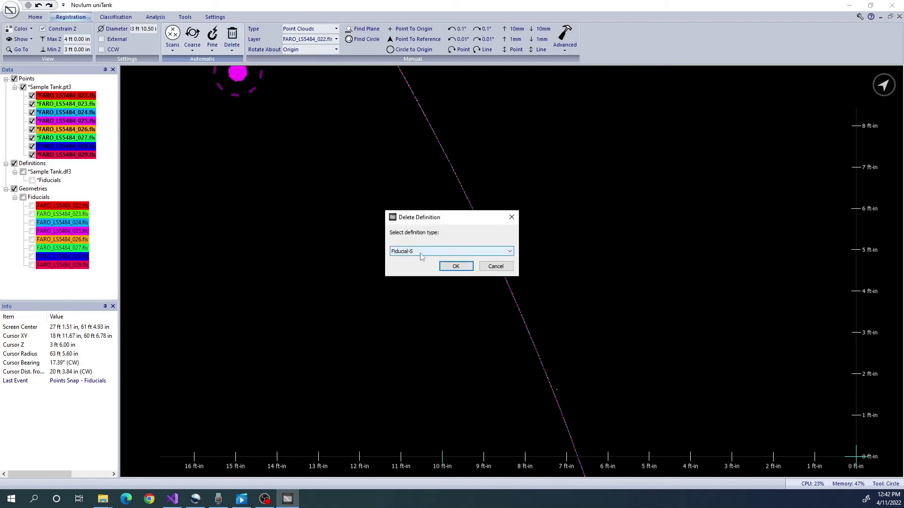
pyautogui.click(448, 268)
pyautogui.click(408, 263)
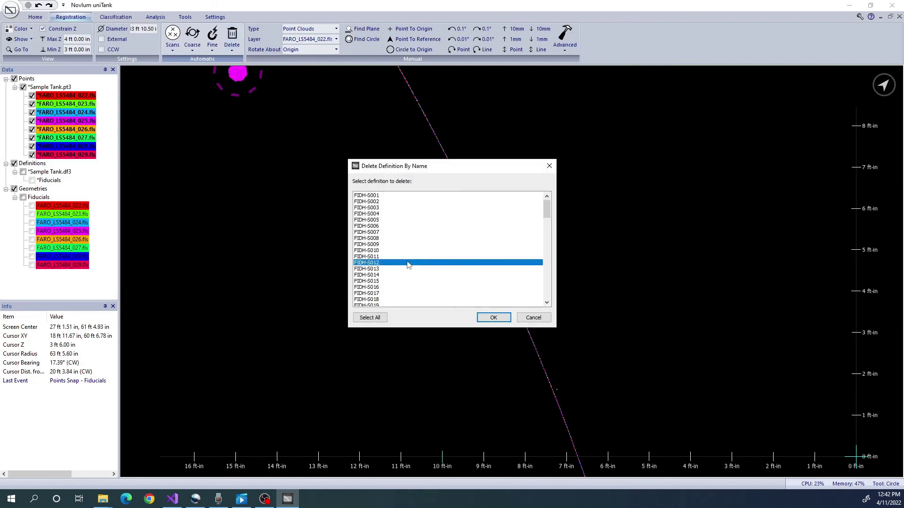
pyautogui.click(508, 322)
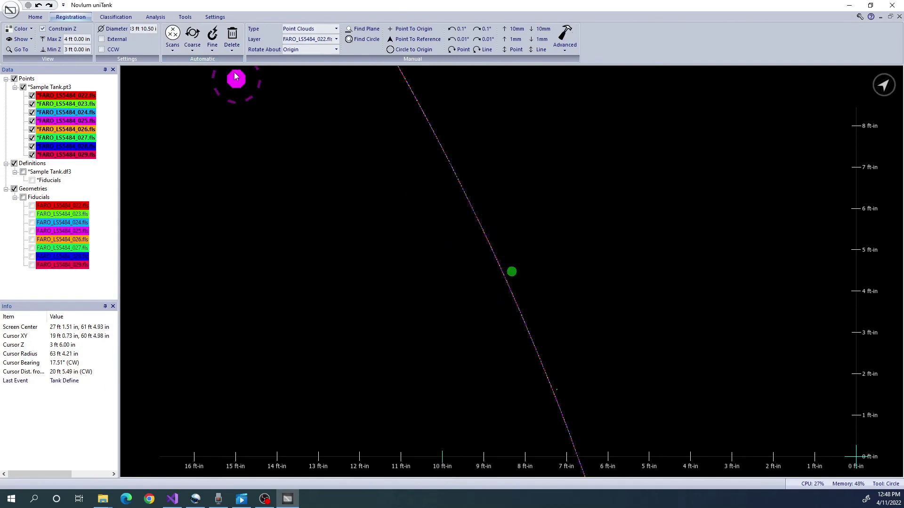
# Step: Snap all eight FARO scans to the remaining fiducials with translation and horizontal rotation
pyautogui.click(220, 51)
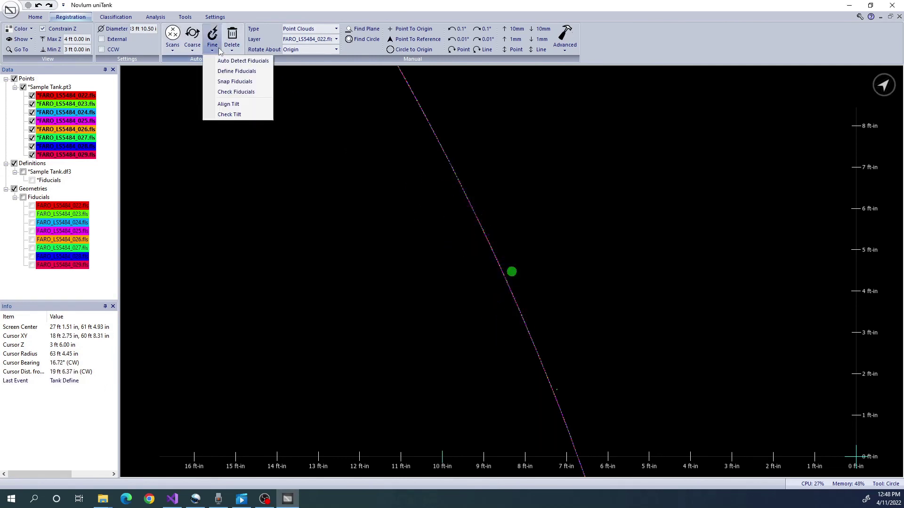
pyautogui.click(234, 82)
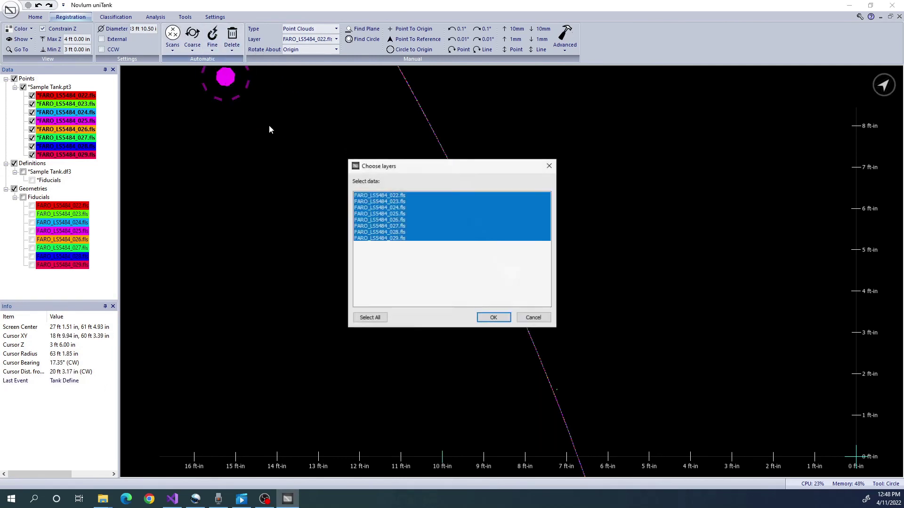
pyautogui.click(503, 321)
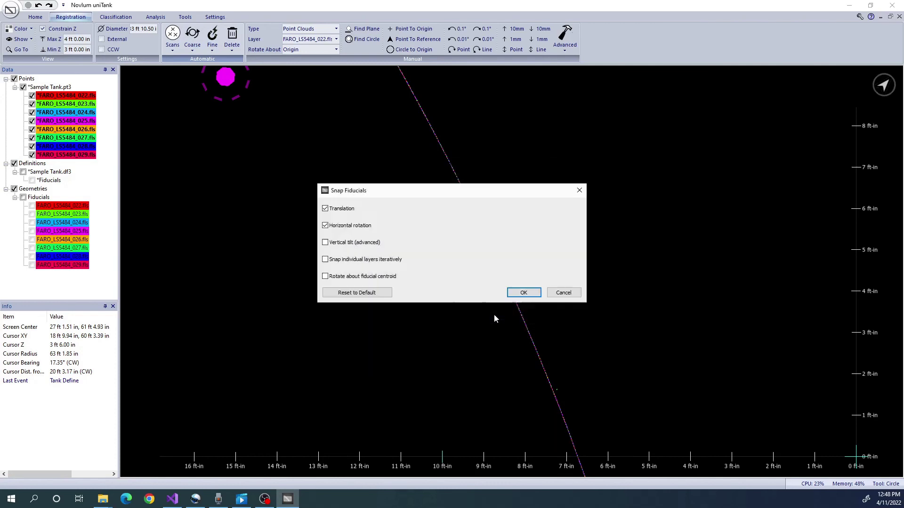
pyautogui.click(513, 297)
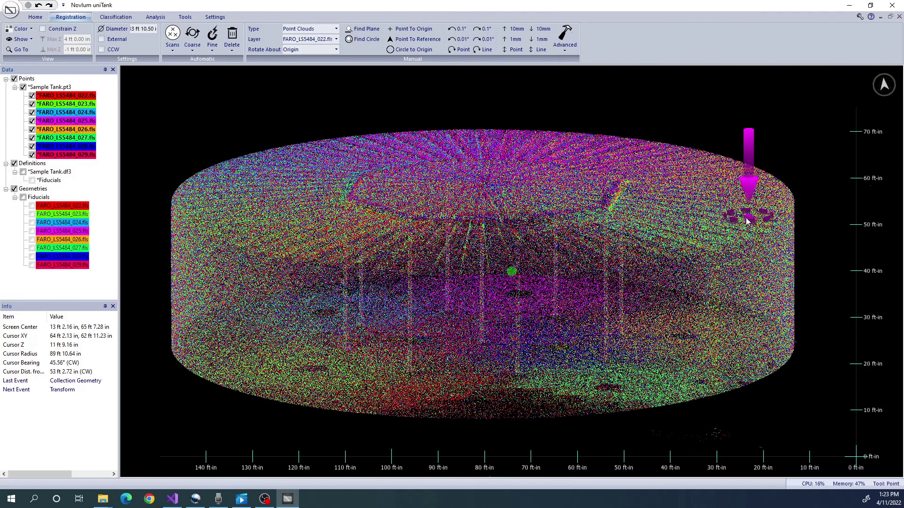
# Step: Set the manual transformations to apply to all data types instead of a single point cloud layer
pyautogui.moveTo(707, 213); pyautogui.dragTo(640, 208, button='middle')
pyautogui.click(336, 29)
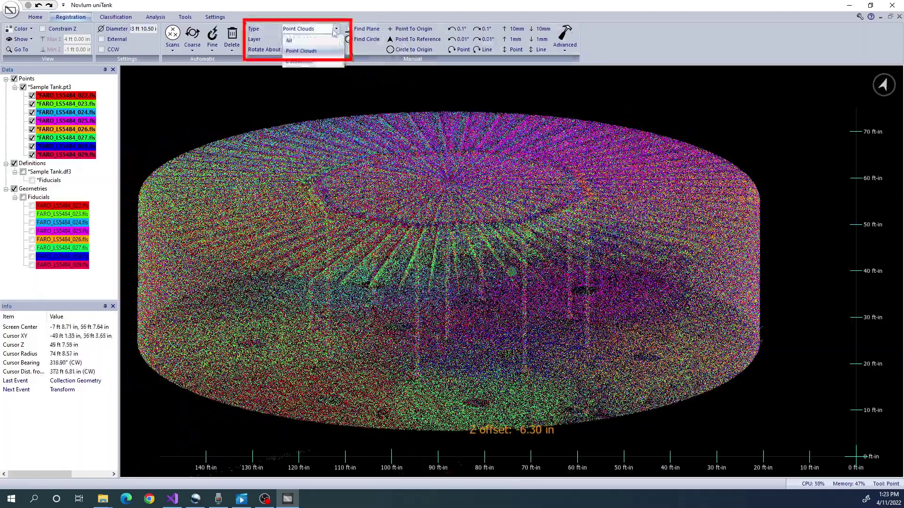
pyautogui.click(335, 42)
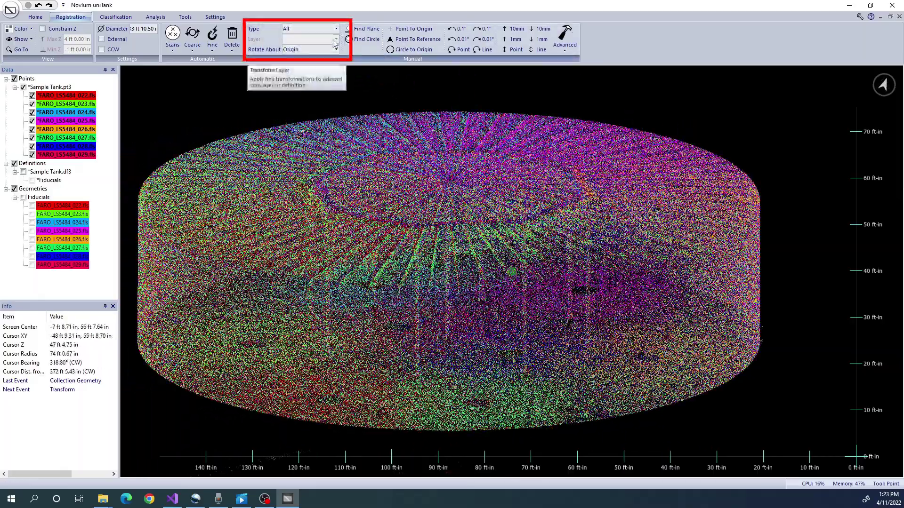
# Step: Constrain the height to between -1 ft and 4 ft and select a floor point just inside the shell at the manway
pyautogui.moveTo(447, 116); pyautogui.dragTo(454, 188, button='middle')
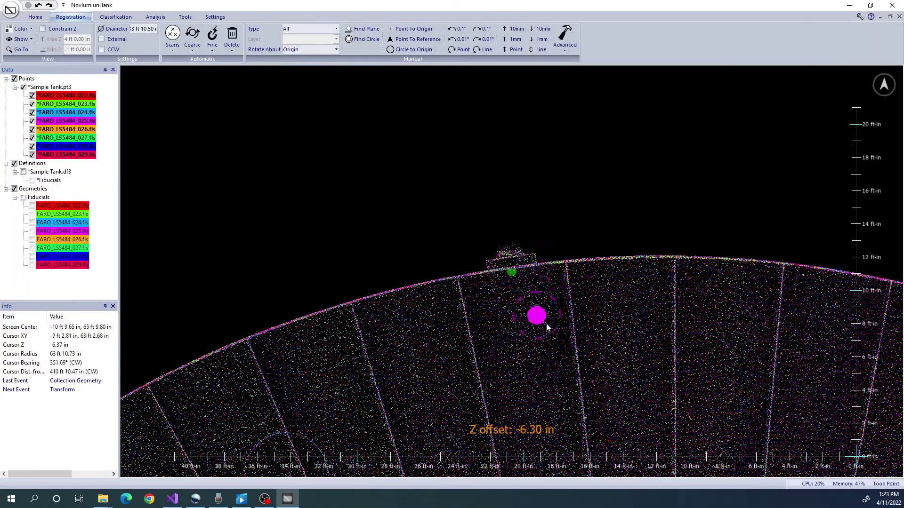
pyautogui.moveTo(546, 325); pyautogui.dragTo(620, 273, button='middle')
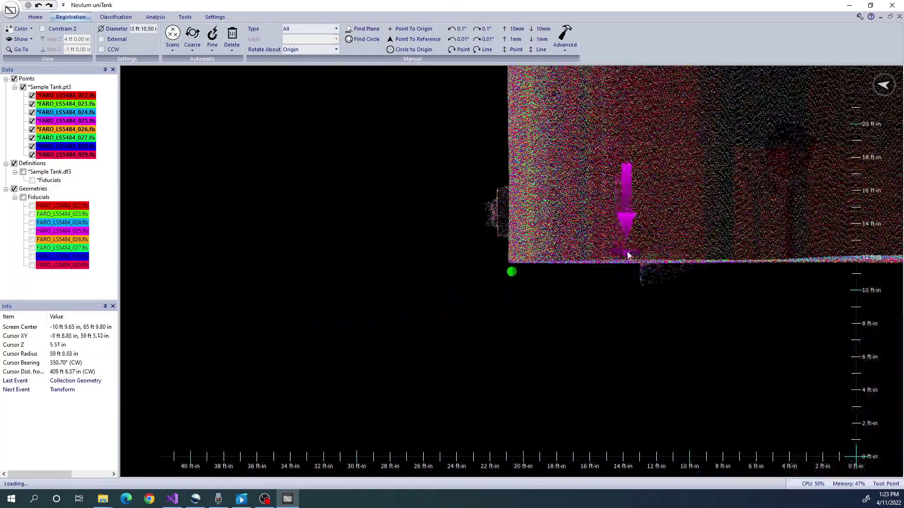
pyautogui.click(65, 29)
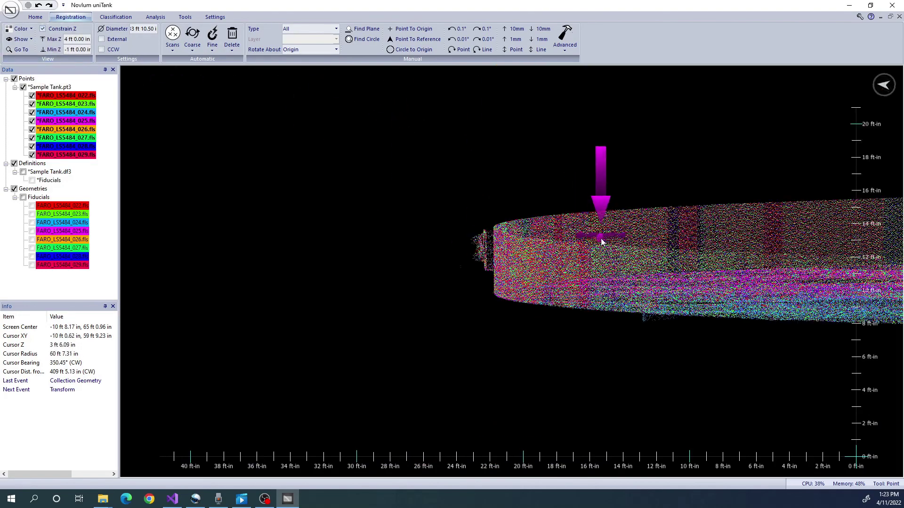
pyautogui.moveTo(601, 239); pyautogui.dragTo(606, 199, button='middle')
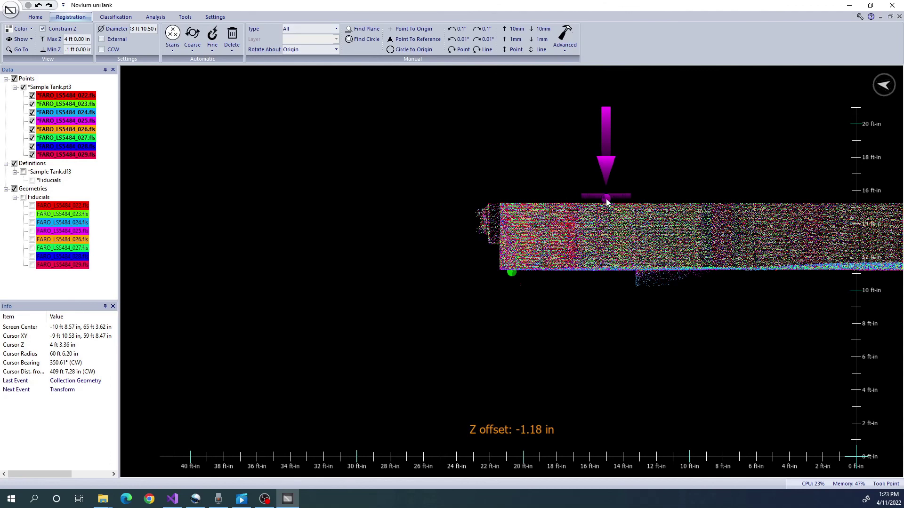
pyautogui.click(43, 19)
pyautogui.click(182, 39)
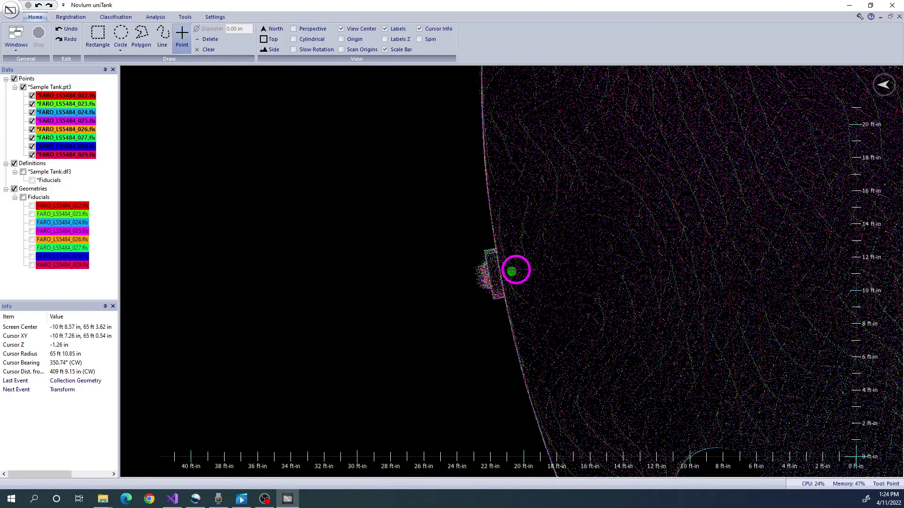
pyautogui.click(516, 270)
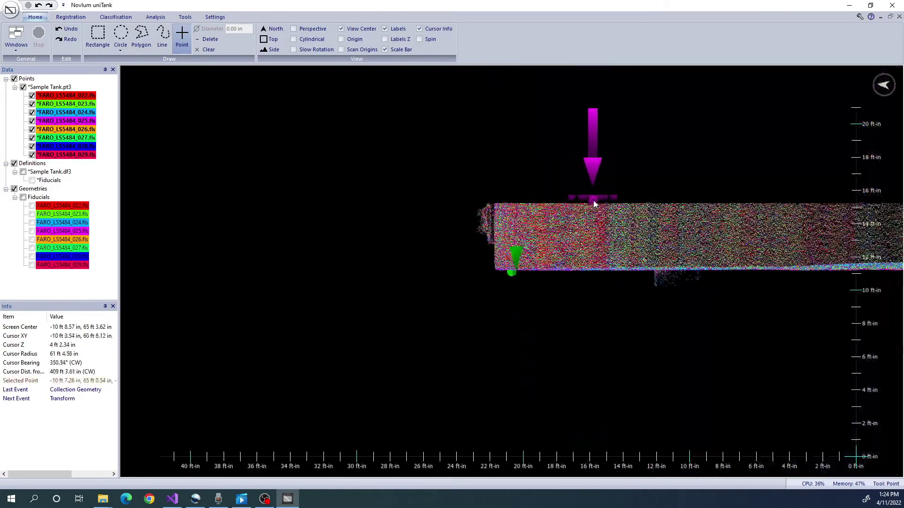
# Step: Find the plane at the selected point with 2.00 in horizontal, 6.00 in vertical and 0.50 in maximum error, and apply Point To Reference
pyautogui.scroll(6, 593, 202)
pyautogui.moveTo(624, 208); pyautogui.dragTo(629, 227, button='middle')
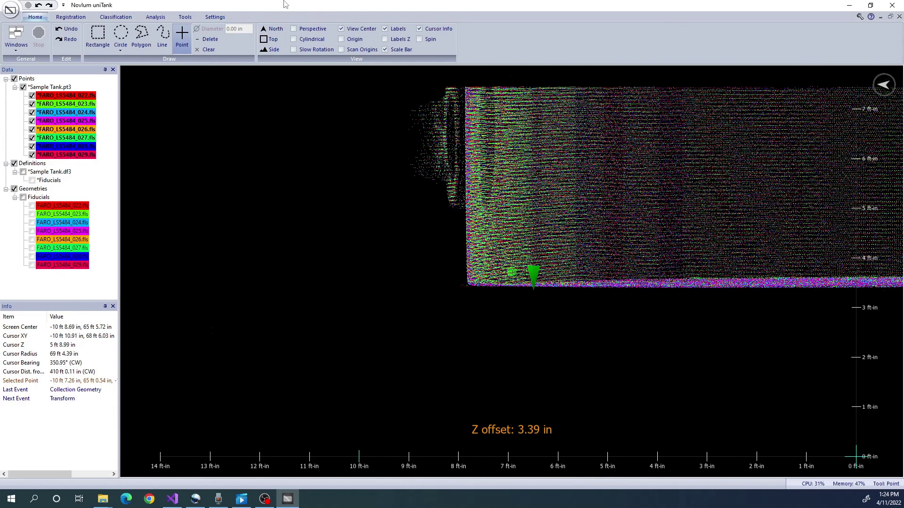
pyautogui.click(84, 19)
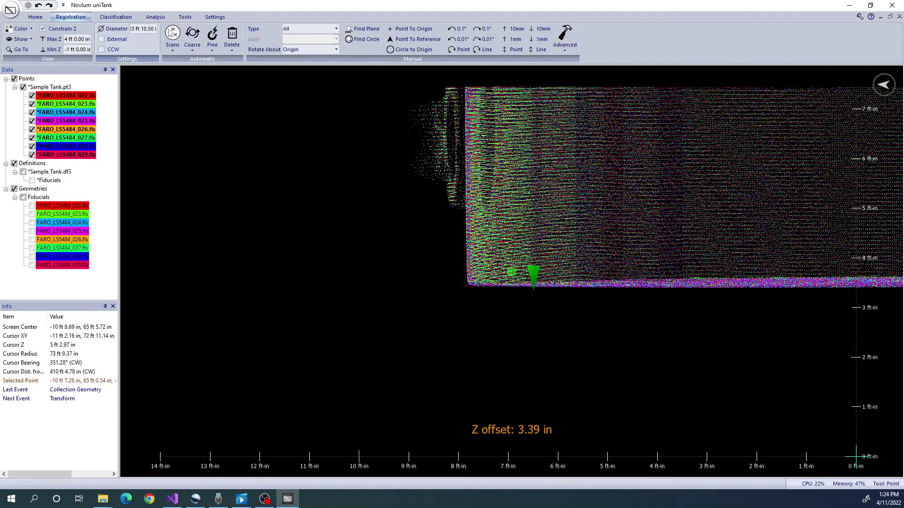
pyautogui.click(363, 29)
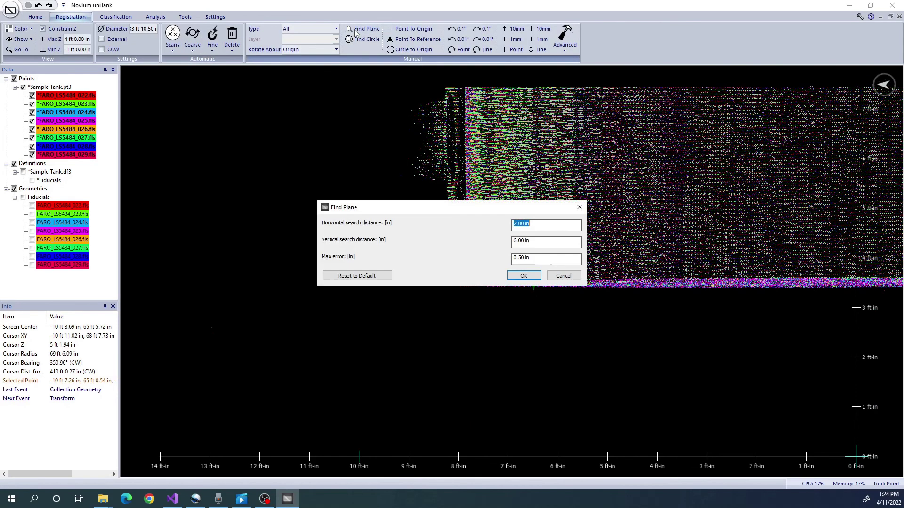
pyautogui.click(523, 276)
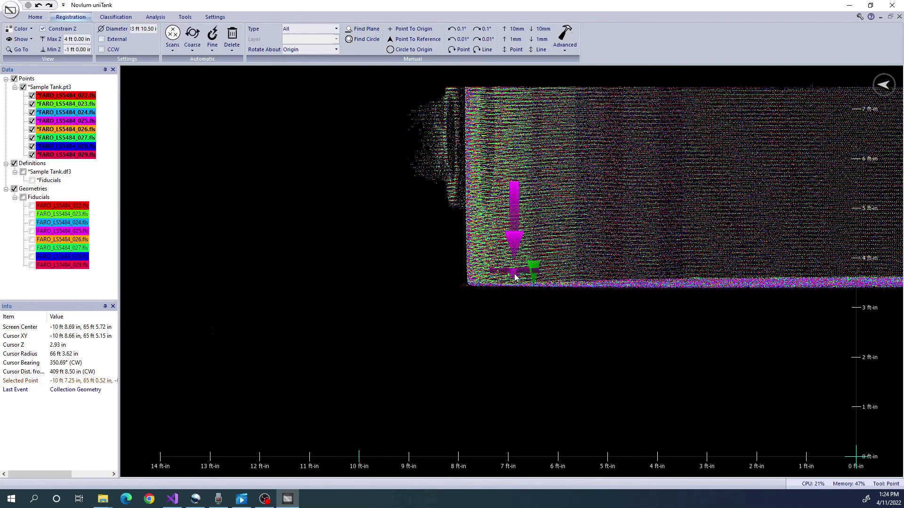
pyautogui.click(433, 41)
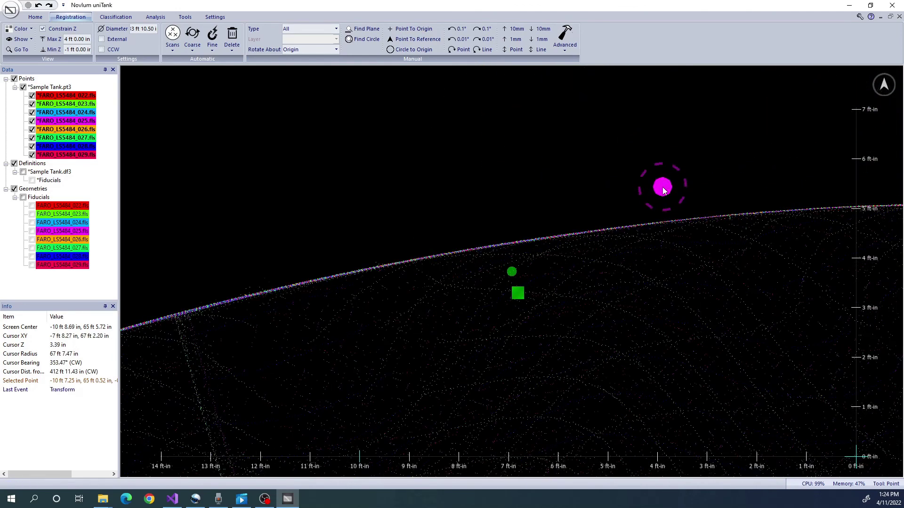
pyautogui.moveTo(772, 231); pyautogui.dragTo(554, 242, button='middle')
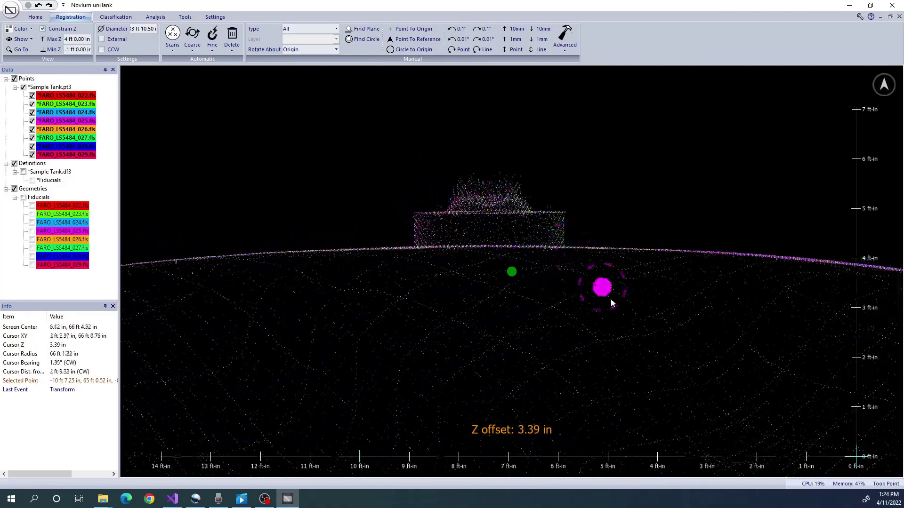
# Step: Constrain the displayed height to a slice between 3 ft and 4 ft above the tank floor
pyautogui.moveTo(611, 301); pyautogui.dragTo(705, 284, button='middle')
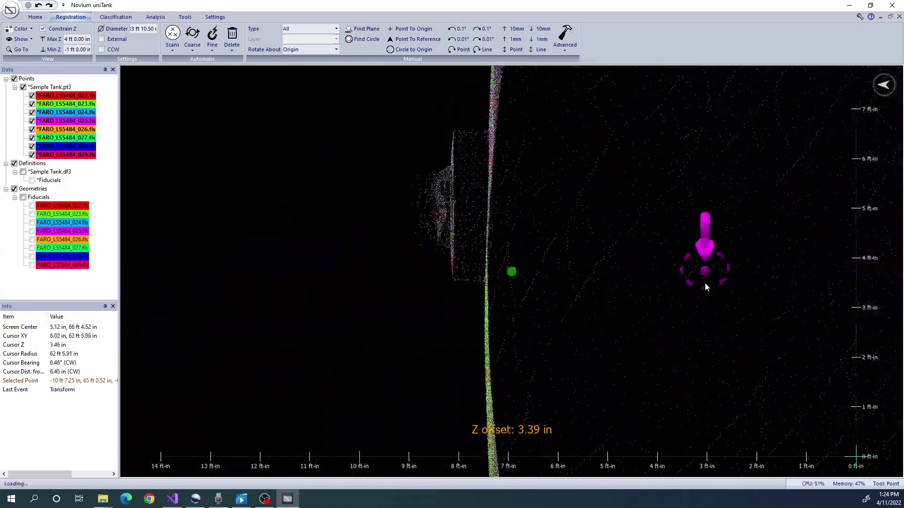
pyautogui.scroll(-8, 705, 287)
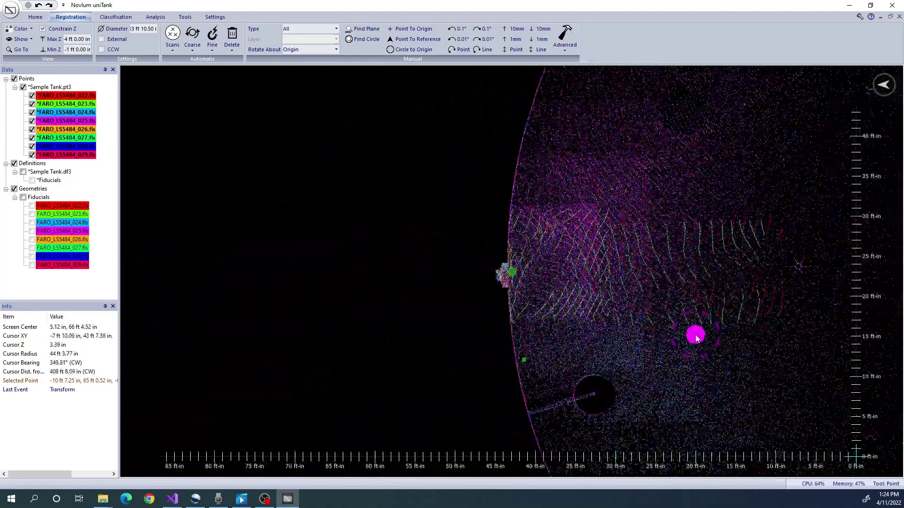
pyautogui.moveTo(697, 338); pyautogui.dragTo(612, 248, button='middle')
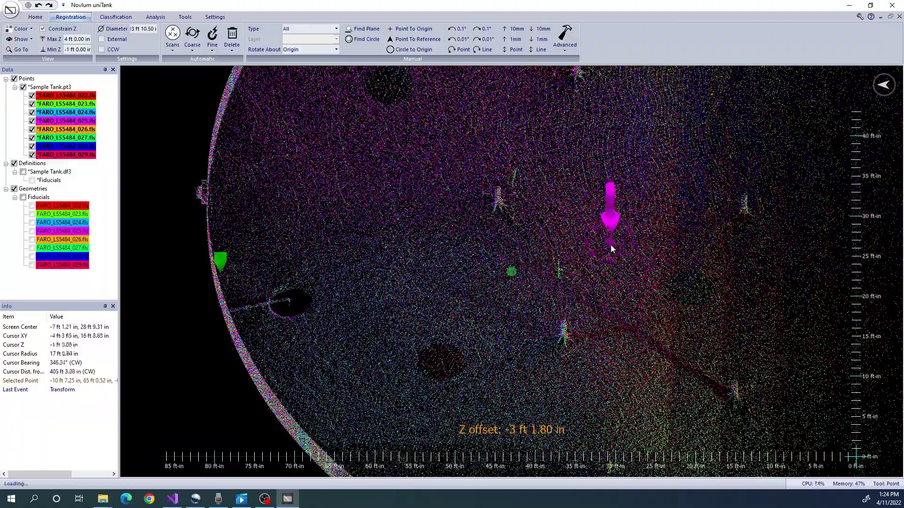
pyautogui.scroll(-5, 611, 248)
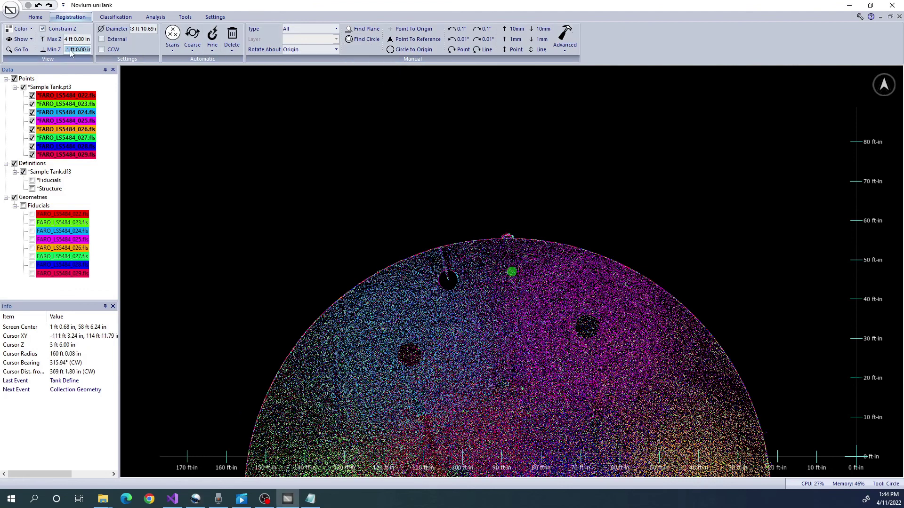
pyautogui.press('Return')
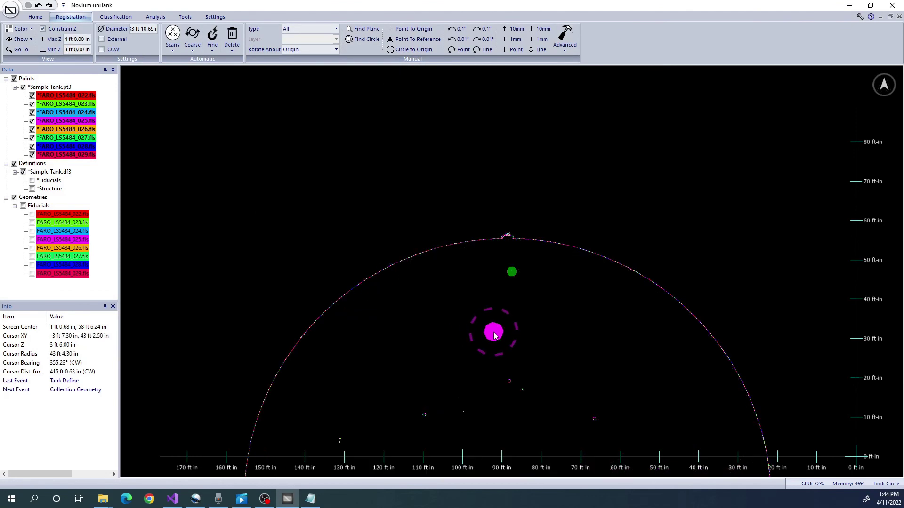
pyautogui.press('pageup')
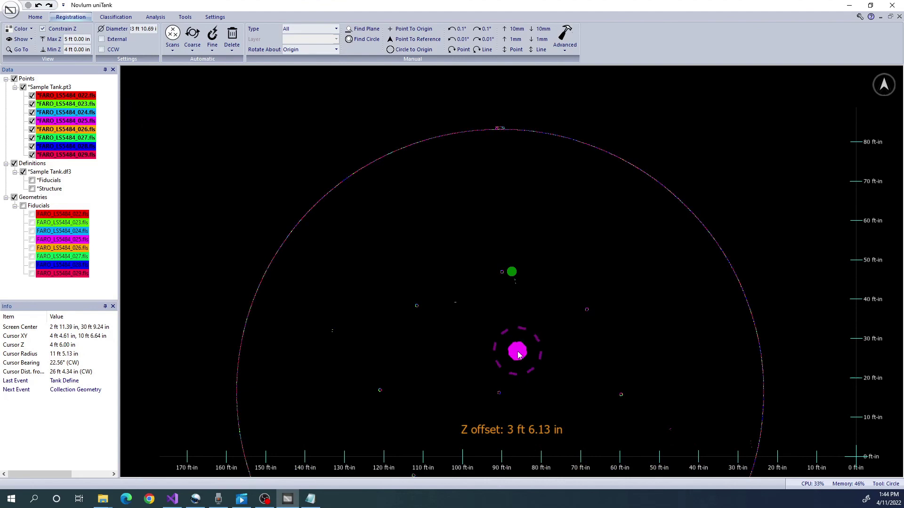
pyautogui.moveTo(518, 376); pyautogui.dragTo(517, 338, button='middle')
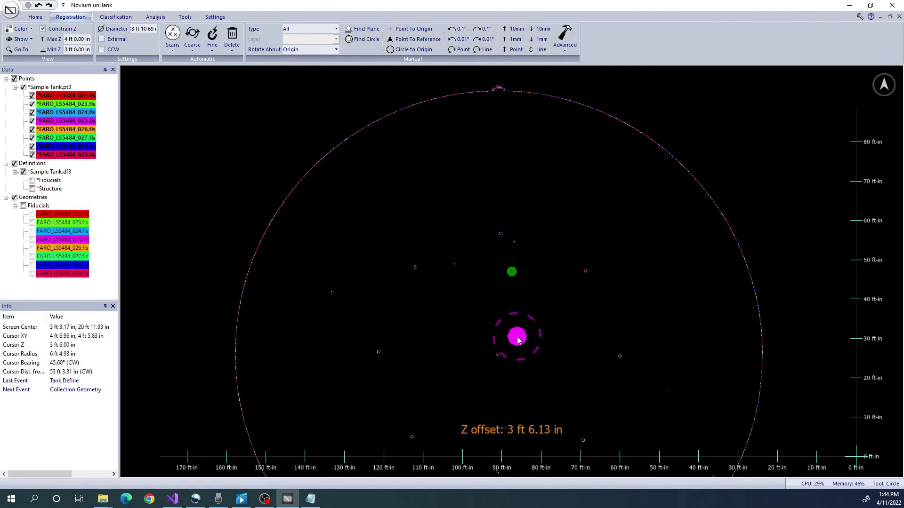
# Step: Draw a circle about 134 ft in diameter through points picked on the tank shell
pyautogui.click(35, 17)
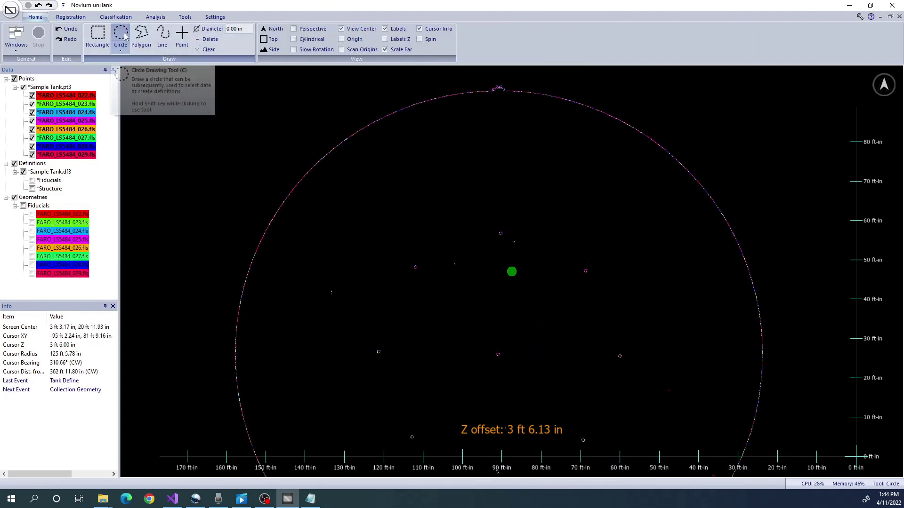
pyautogui.click(373, 121)
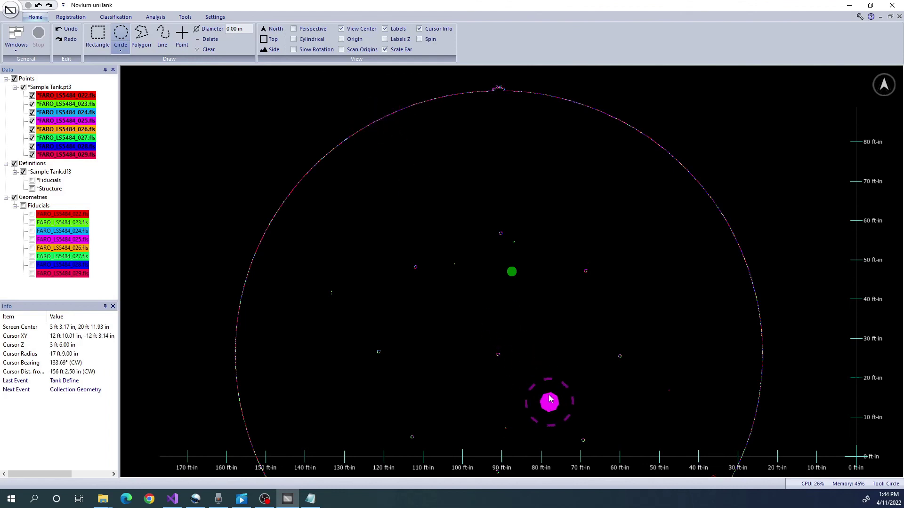
pyautogui.moveTo(549, 403); pyautogui.dragTo(549, 306, button='middle')
pyautogui.click(619, 322)
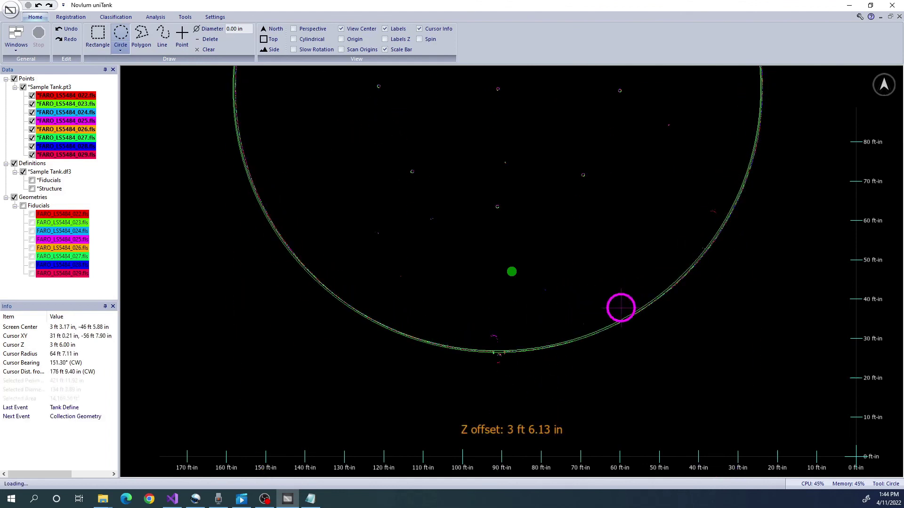
pyautogui.moveTo(611, 119); pyautogui.dragTo(597, 347, button='middle')
# Step: Find the best-fit circle of the shell near the drawn circle
pyautogui.click(71, 17)
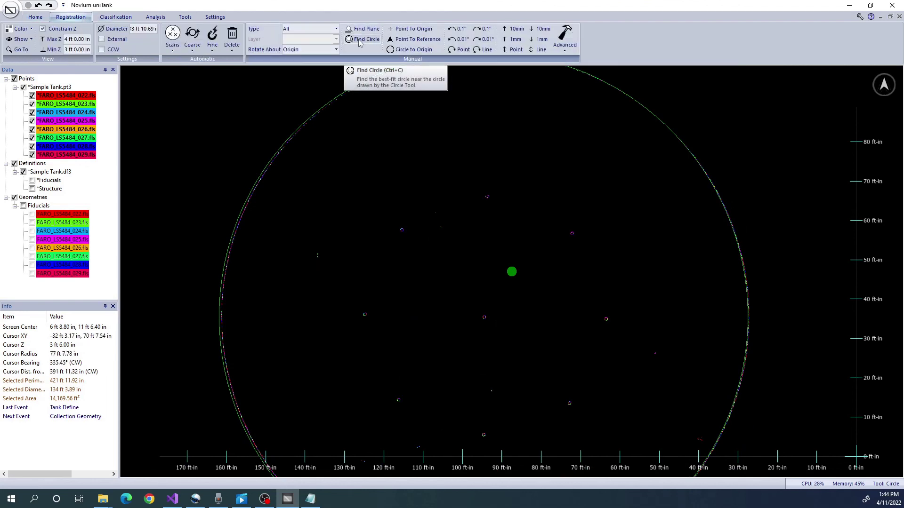
pyautogui.click(360, 40)
pyautogui.click(460, 266)
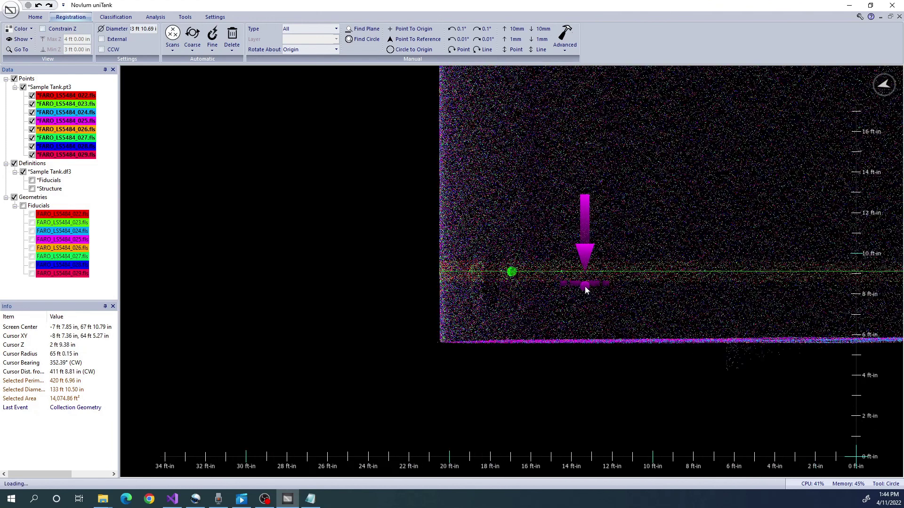
# Step: Define the shell bottom at a shell Z of 0 and show the Structure definitions
pyautogui.click(117, 16)
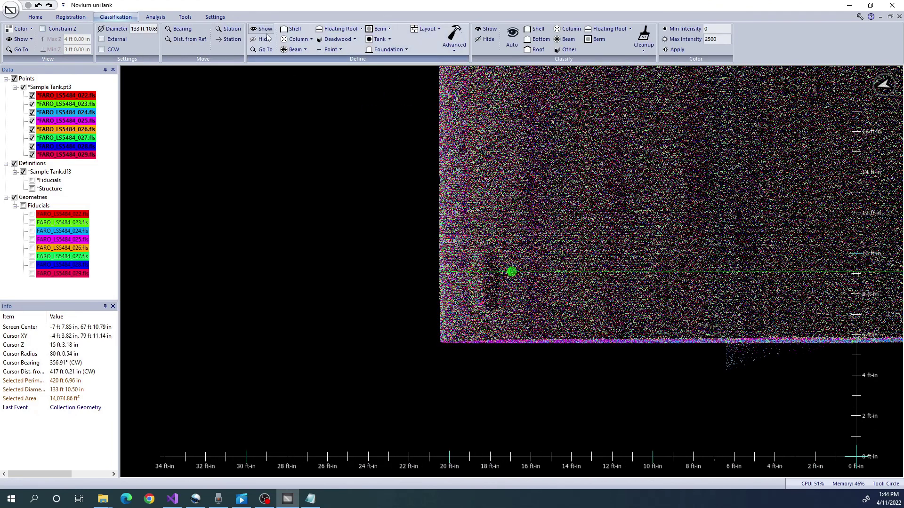
pyautogui.click(292, 29)
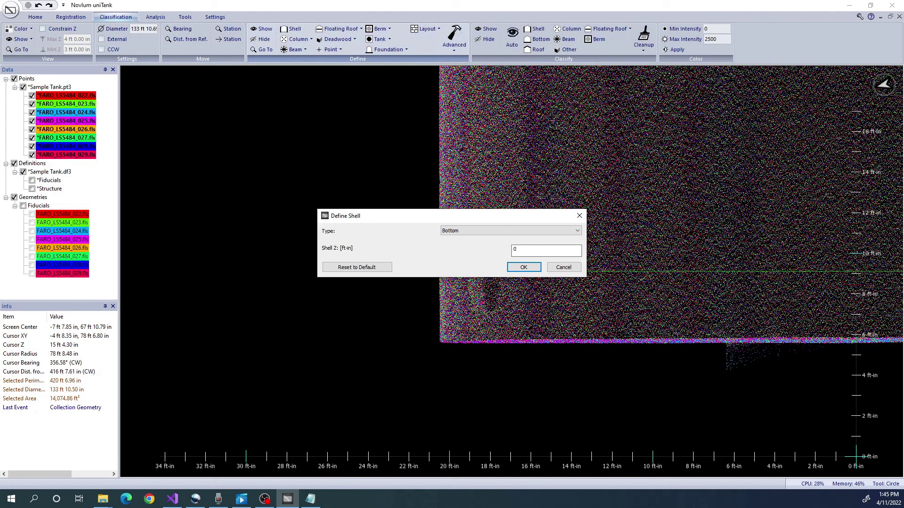
pyautogui.press('Return')
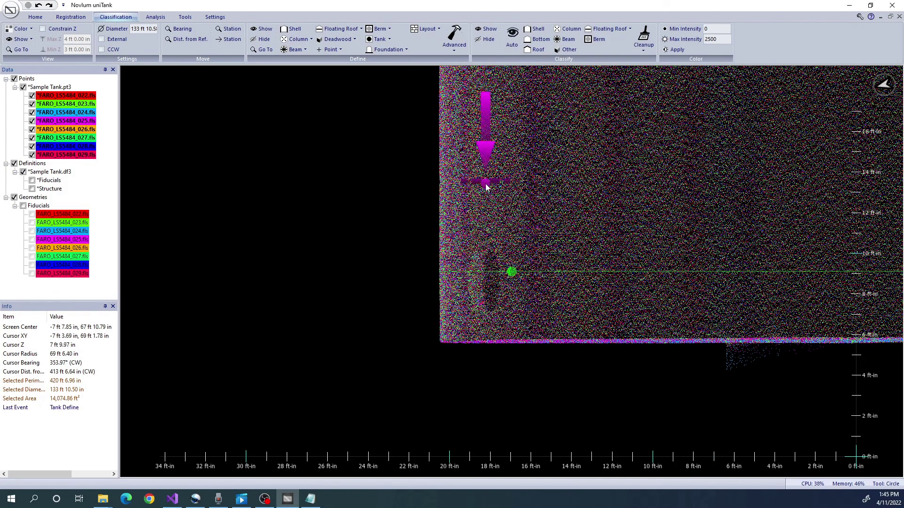
pyautogui.click(32, 188)
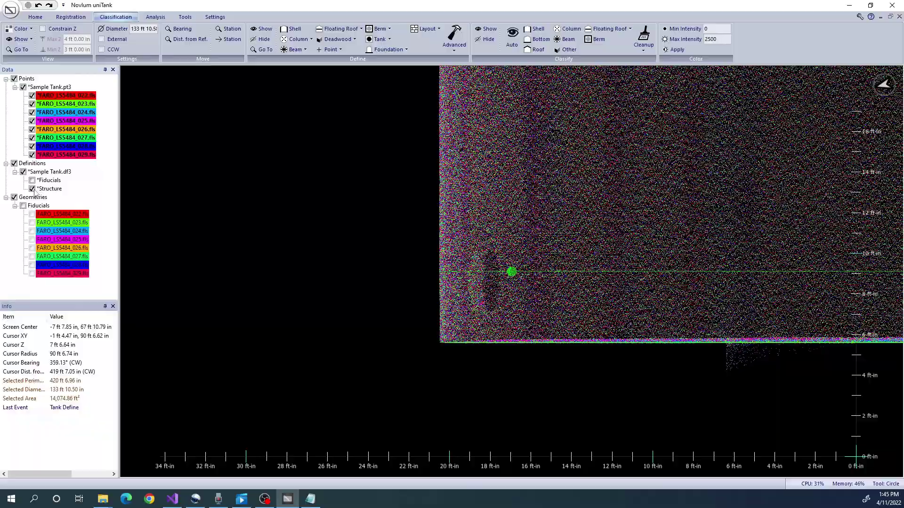
# Step: Define the shell top at the Z offset of the shell's upper edge
pyautogui.moveTo(599, 150); pyautogui.dragTo(621, 377, button='middle')
pyautogui.moveTo(531, 115); pyautogui.dragTo(532, 273, button='middle')
pyautogui.scroll(5, 538, 316)
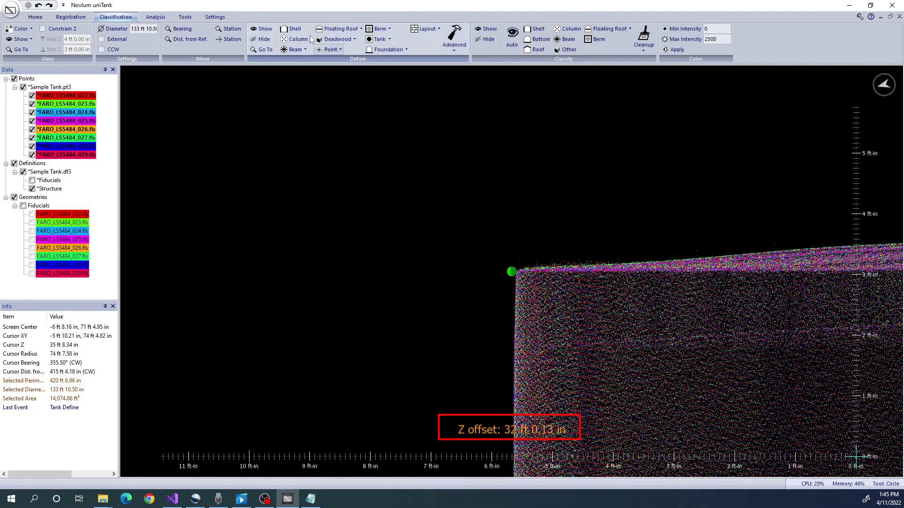
pyautogui.click(292, 29)
pyautogui.click(537, 231)
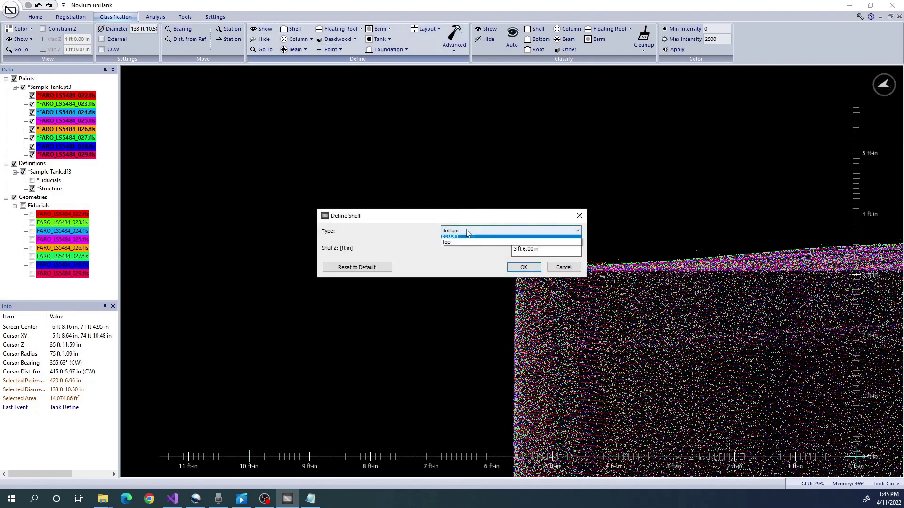
pyautogui.click(536, 245)
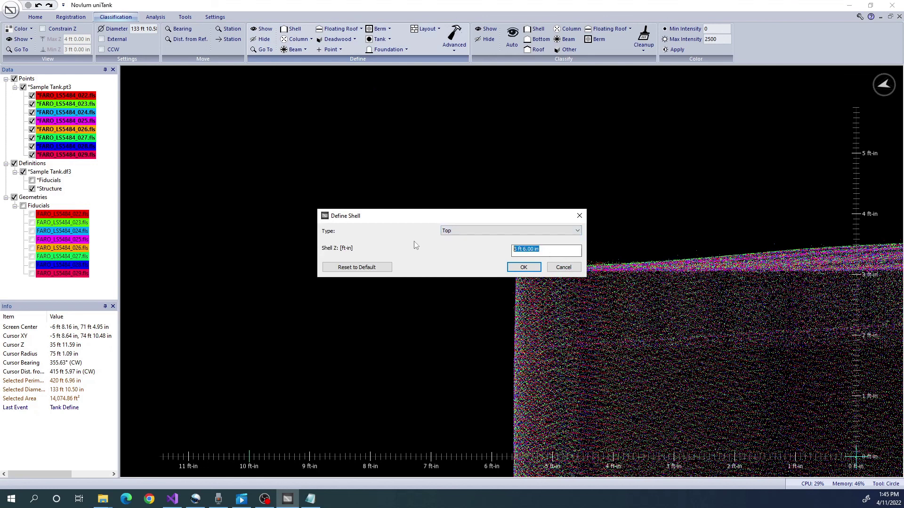
pyautogui.press('Return')
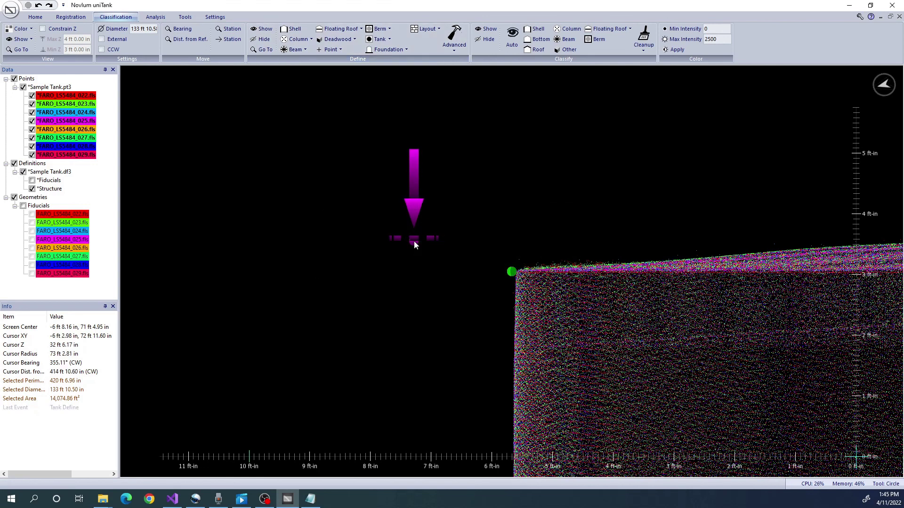
# Step: Auto-classify all eight FARO scans with cone bottom and roof, 3.00 in shell tolerance, no floating roof, and cleanup after classification
pyautogui.moveTo(664, 307)
pyautogui.mouseDown(button='middle')
pyautogui.moveTo(631, 410)
pyautogui.moveTo(769, 303)
pyautogui.moveTo(711, 267)
pyautogui.mouseUp(button='middle')
pyautogui.scroll(-4, 771, 301)
pyautogui.scroll(-2, 711, 266)
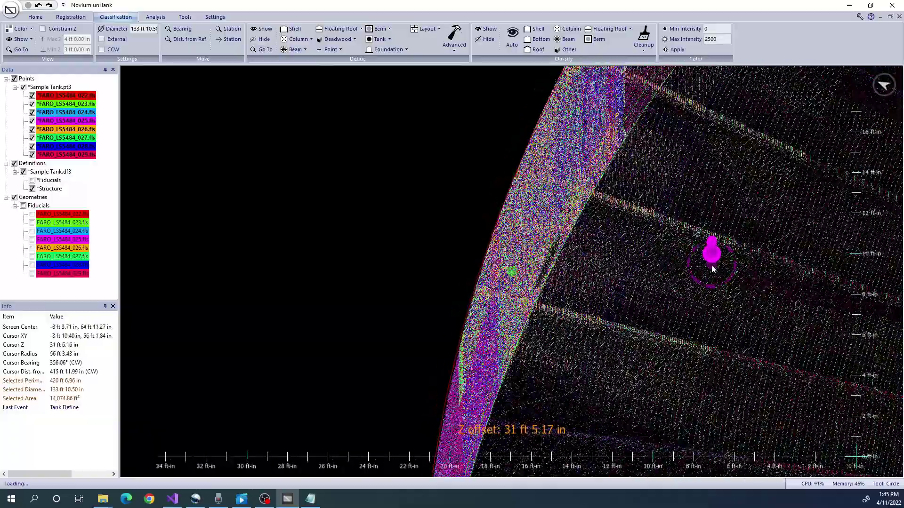
pyautogui.moveTo(713, 302); pyautogui.dragTo(724, 218, button='middle')
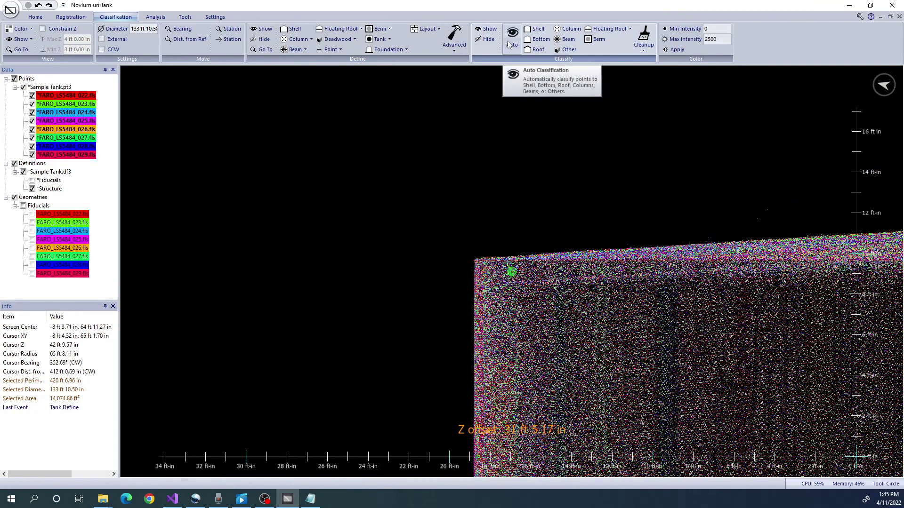
pyautogui.click(511, 47)
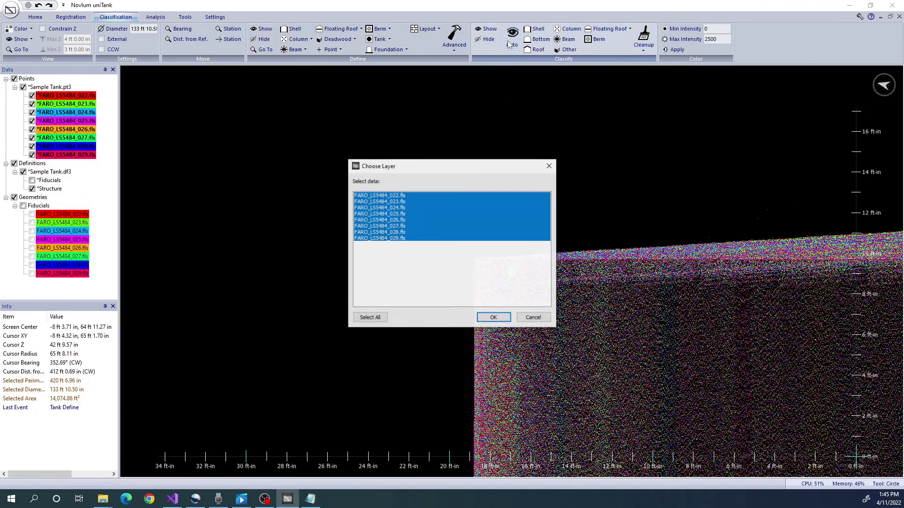
pyautogui.click(493, 318)
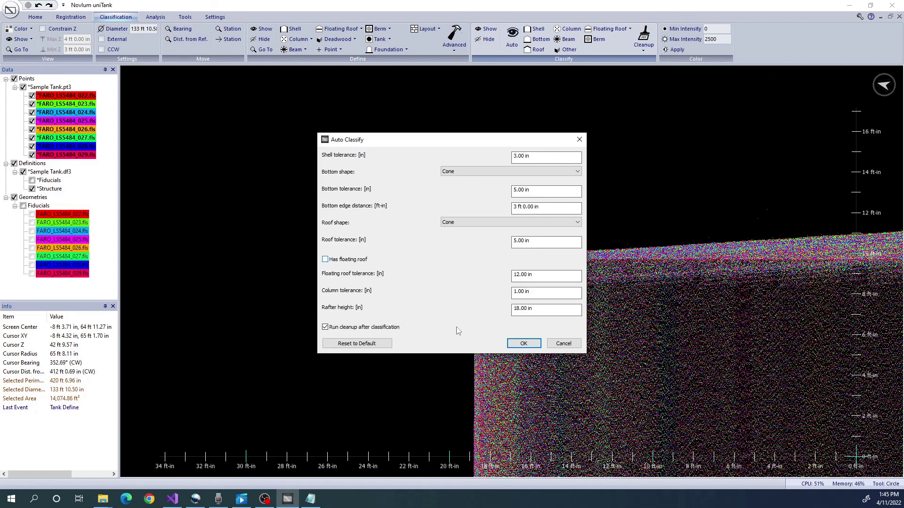
pyautogui.click(524, 344)
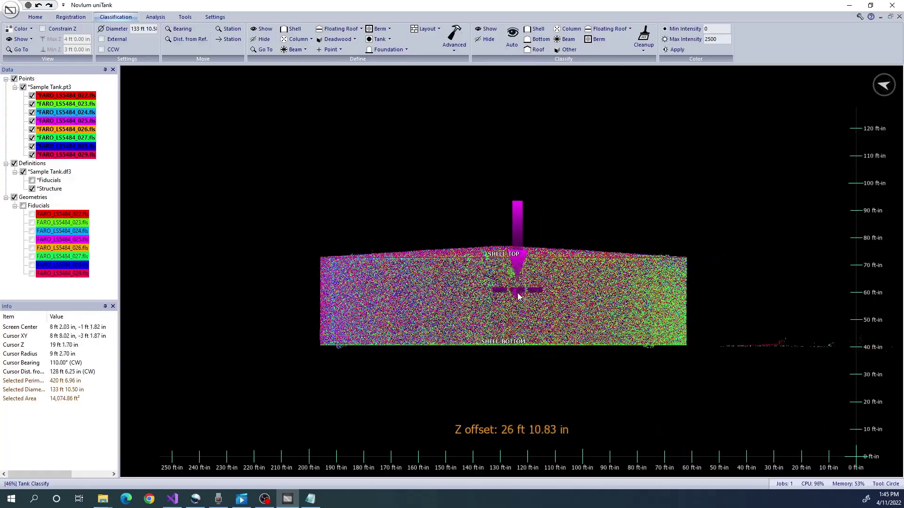
# Step: Inspect the classified tank from several angles and show only the points of the Shell class
pyautogui.moveTo(594, 264); pyautogui.dragTo(534, 283, button='middle')
pyautogui.scroll(1, 534, 283)
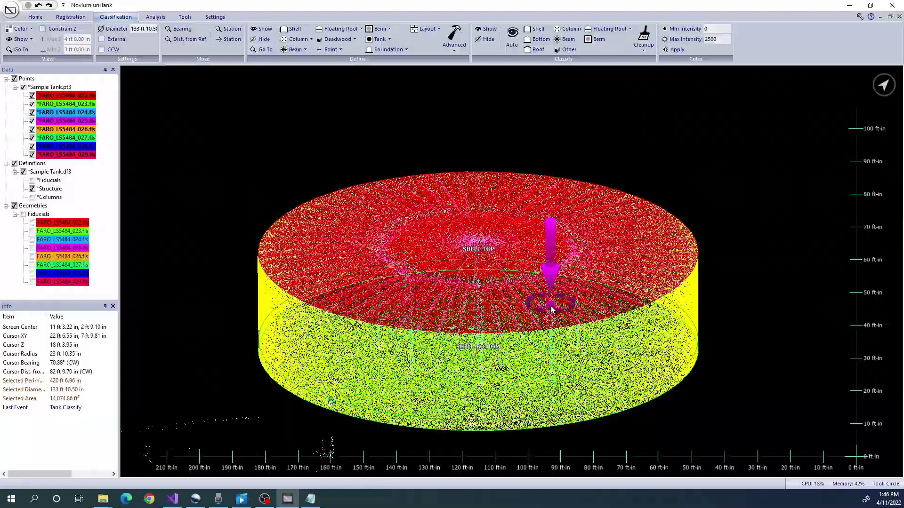
pyautogui.moveTo(581, 334); pyautogui.dragTo(539, 352, button='middle')
pyautogui.scroll(2, 546, 324)
pyautogui.moveTo(601, 324); pyautogui.dragTo(516, 316, button='middle')
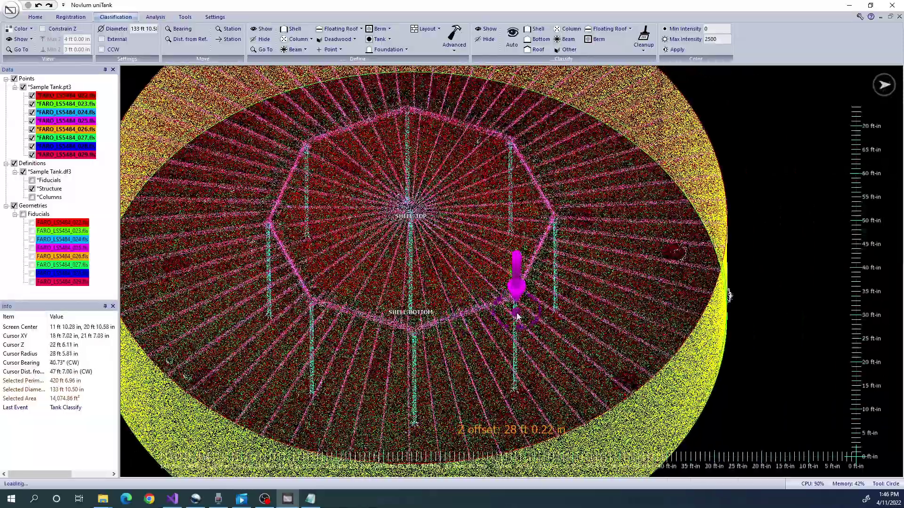
pyautogui.scroll(-1, 511, 289)
pyautogui.click(491, 27)
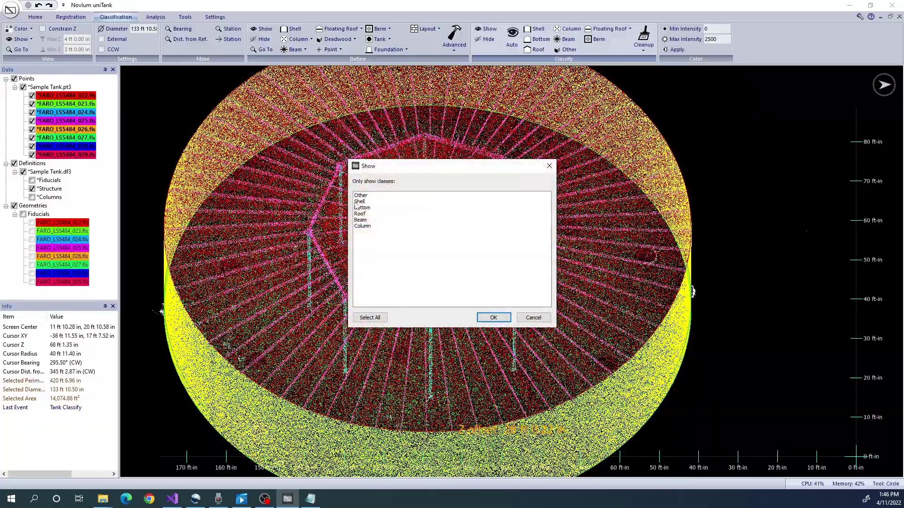
pyautogui.click(357, 201)
pyautogui.click(497, 318)
pyautogui.moveTo(748, 335); pyautogui.dragTo(754, 298, button='middle')
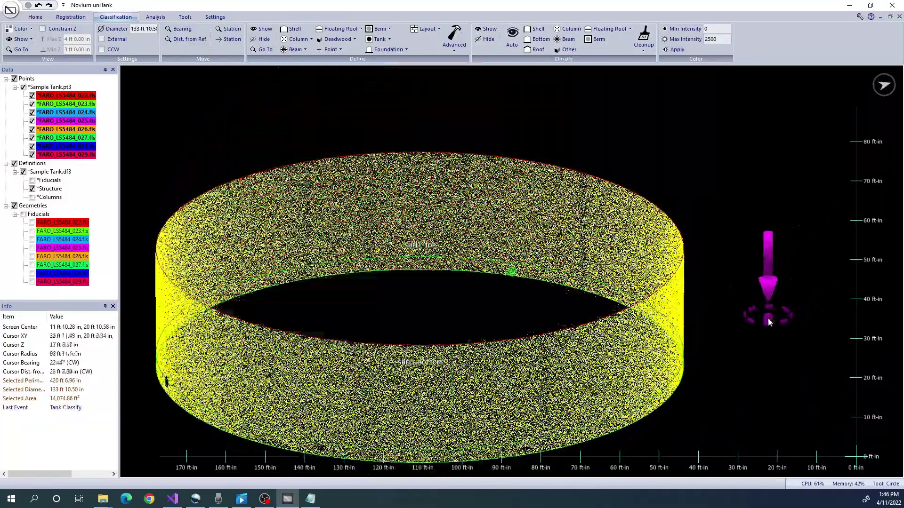
# Step: Show only the points of the Bottom class
pyautogui.click(486, 28)
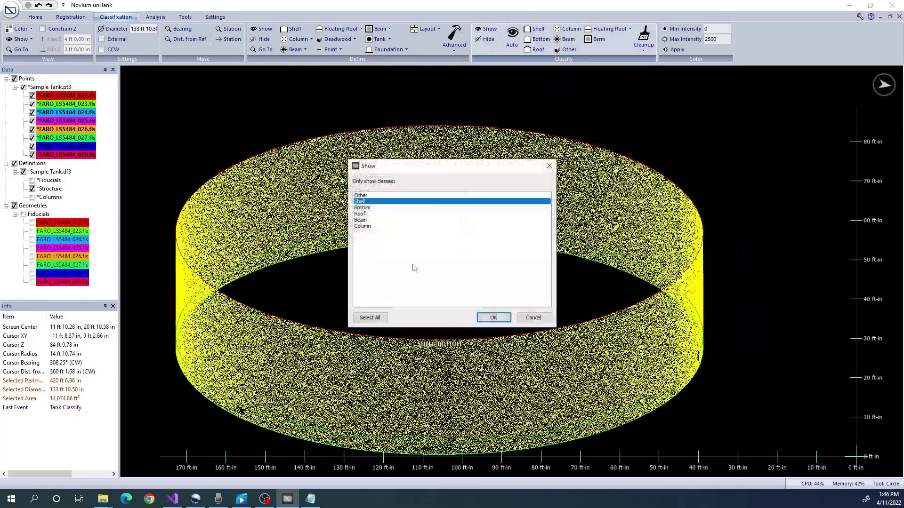
pyautogui.click(366, 208)
pyautogui.click(491, 317)
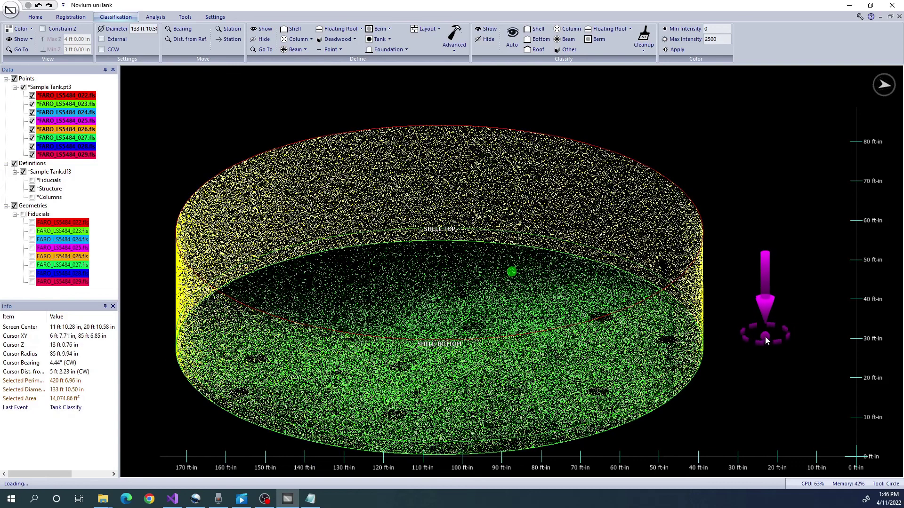
# Step: Show only the Beam and Column classes together and view the roof support structure
pyautogui.click(488, 29)
pyautogui.click(372, 219)
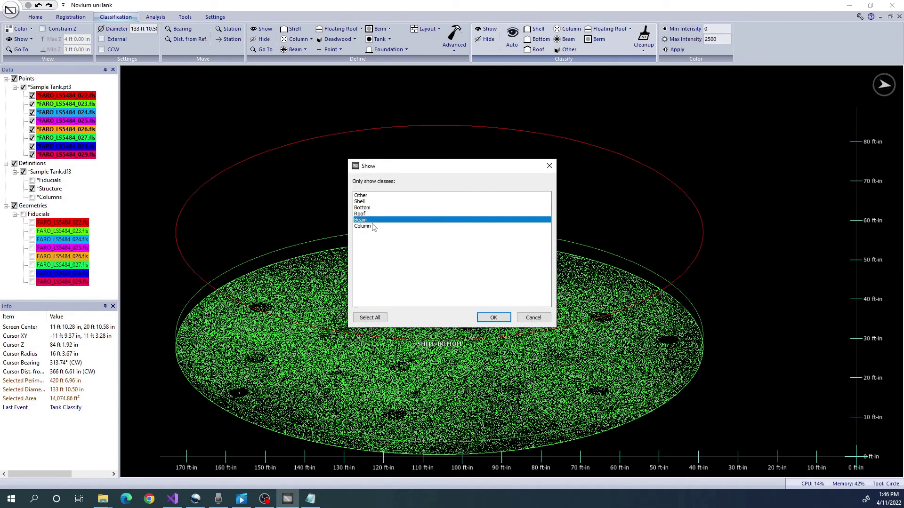
pyautogui.keyDown('shift'); pyautogui.click(374, 226); pyautogui.keyUp('shift')
pyautogui.click(493, 318)
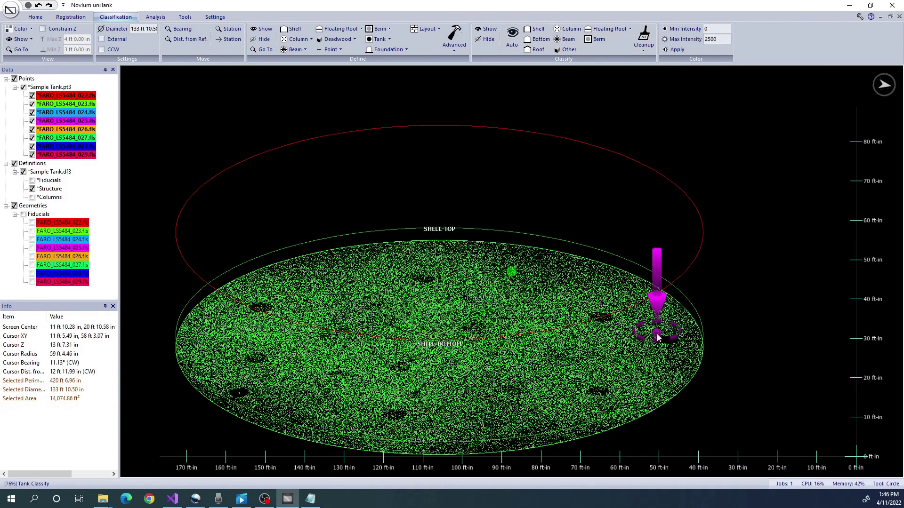
pyautogui.moveTo(657, 335); pyautogui.dragTo(637, 268, button='middle')
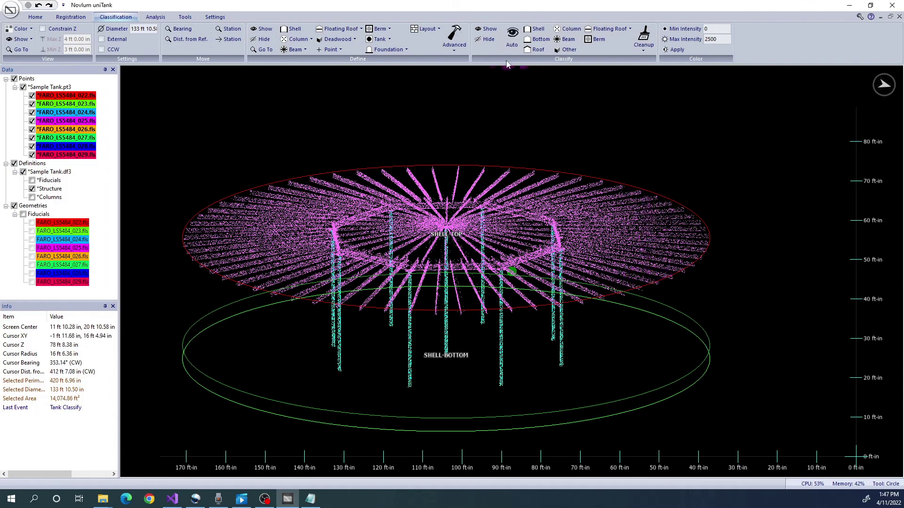
# Step: Show only the points of the Roof class
pyautogui.click(486, 28)
pyautogui.click(368, 214)
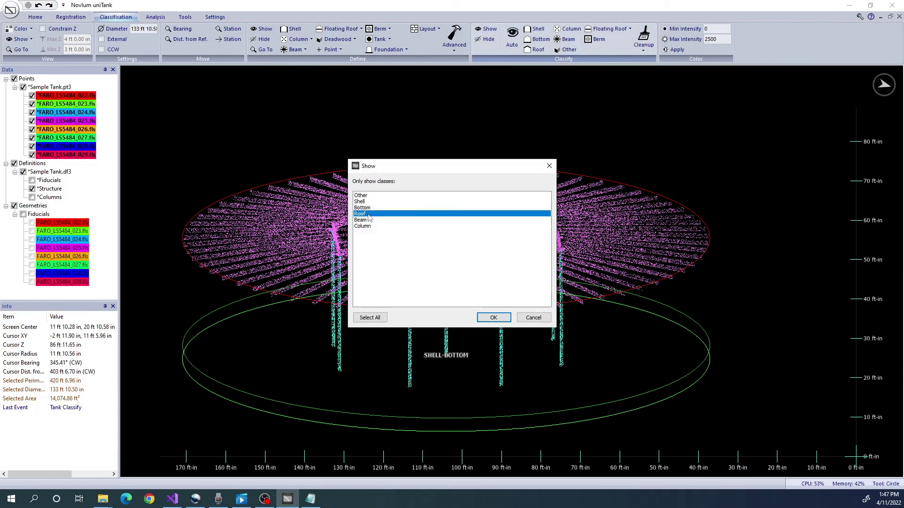
pyautogui.click(493, 318)
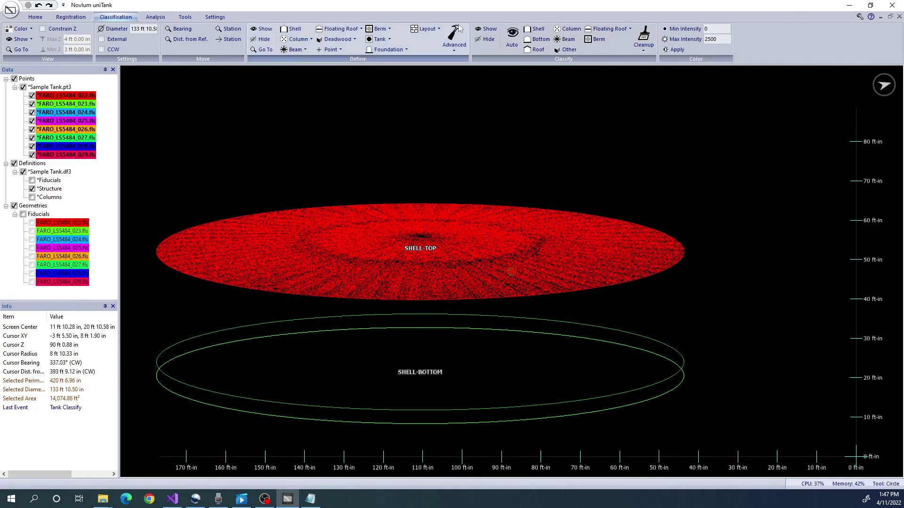
# Step: Show only the points of the Other class and inspect them from several angles
pyautogui.click(487, 29)
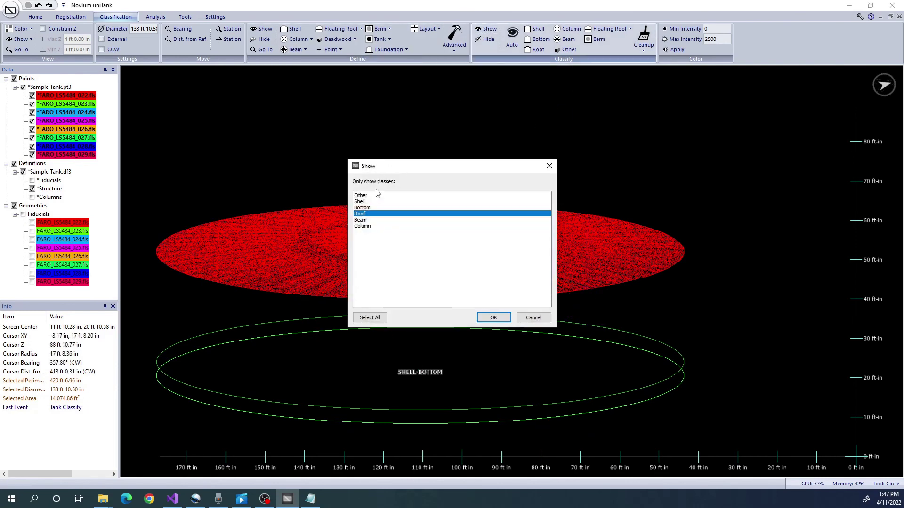
pyautogui.click(494, 318)
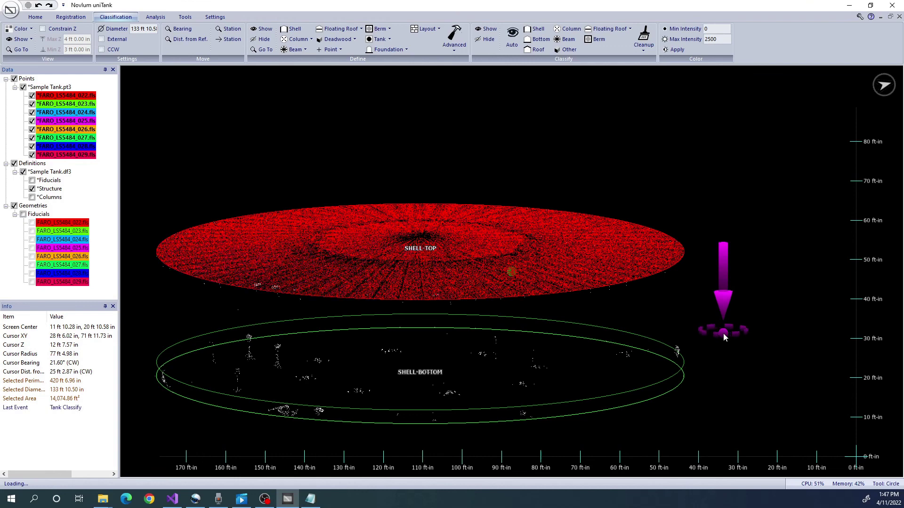
pyautogui.moveTo(743, 283); pyautogui.dragTo(742, 326, button='middle')
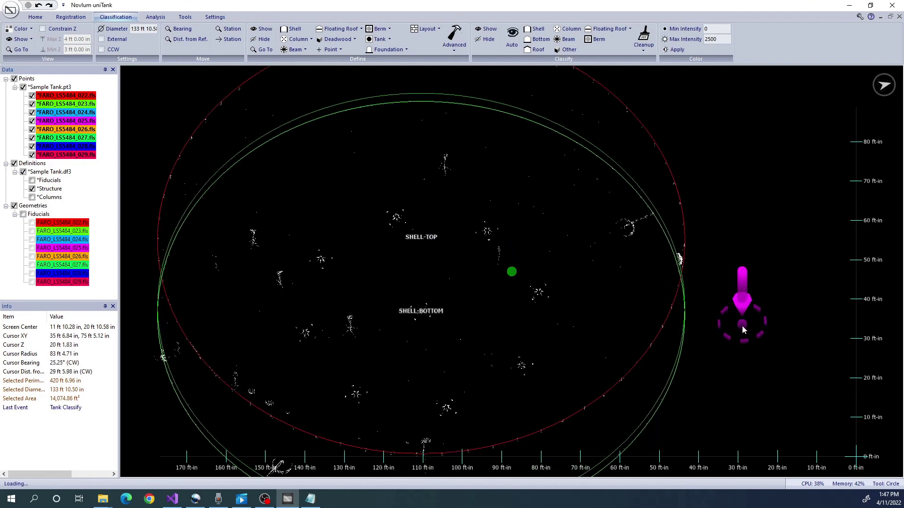
pyautogui.moveTo(742, 330); pyautogui.dragTo(625, 301)
pyautogui.scroll(-2, 625, 302)
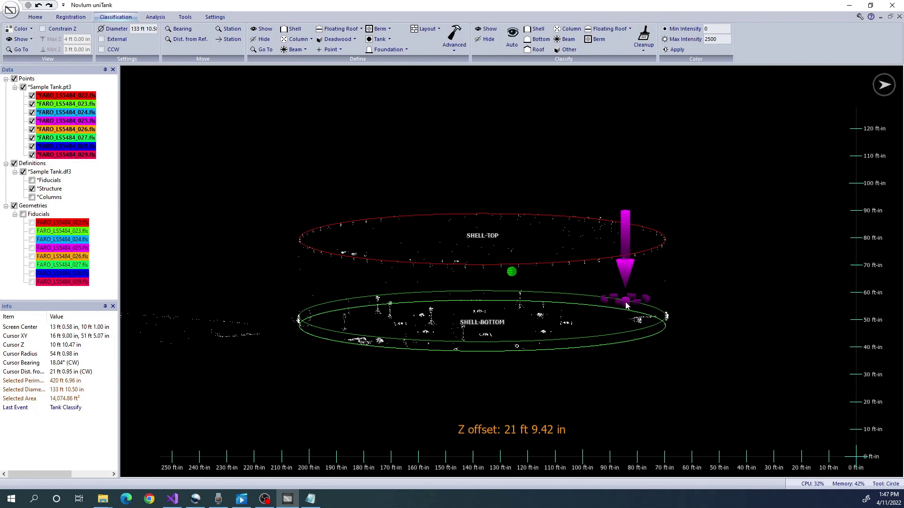
pyautogui.moveTo(649, 263); pyautogui.dragTo(657, 279, button='middle')
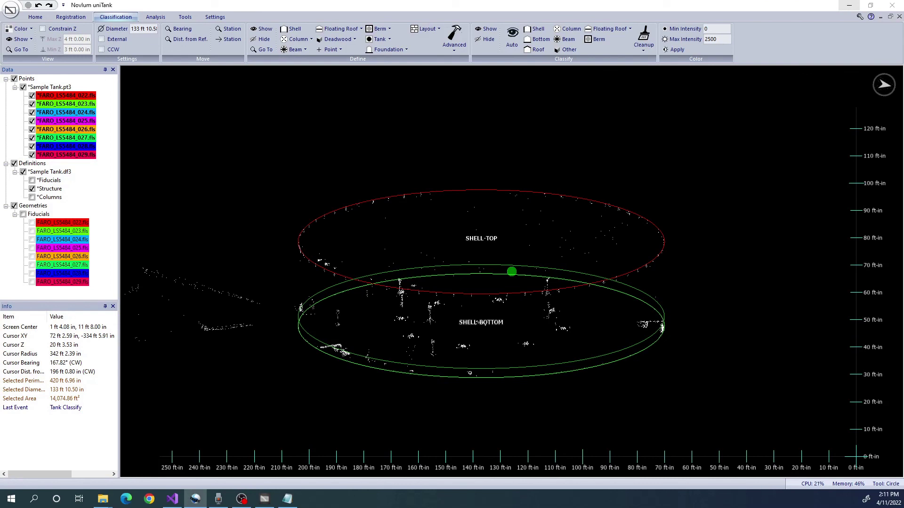
# Step: Accept the tank properties for the analysis with Manway as reference, code API 650/653 and a fixed roof
pyautogui.click(155, 18)
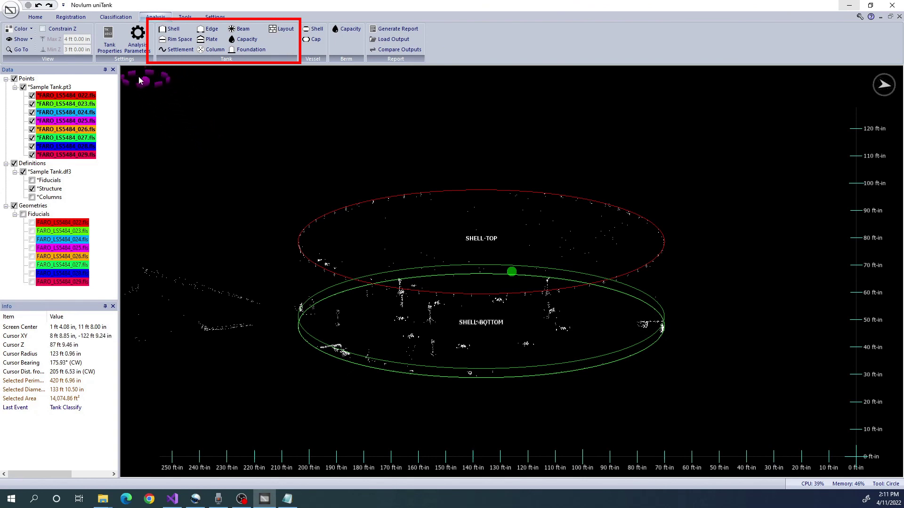
pyautogui.click(112, 47)
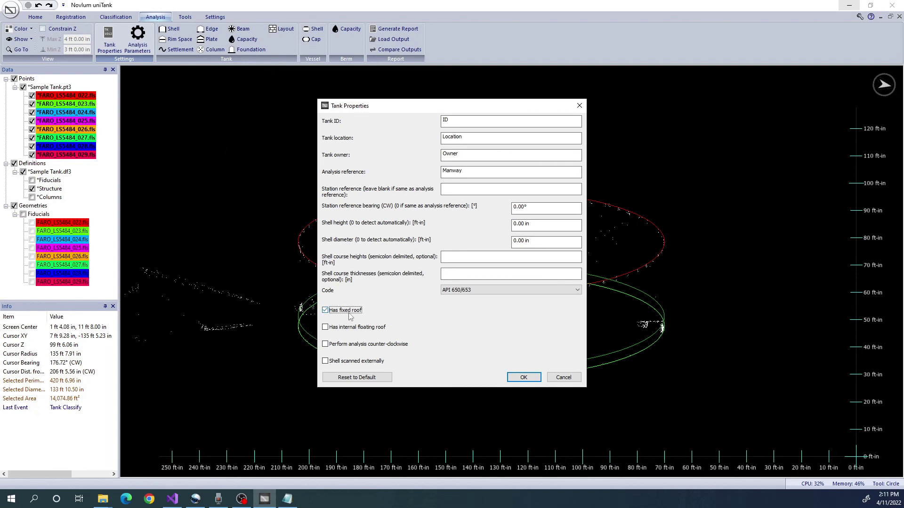
pyautogui.click(522, 378)
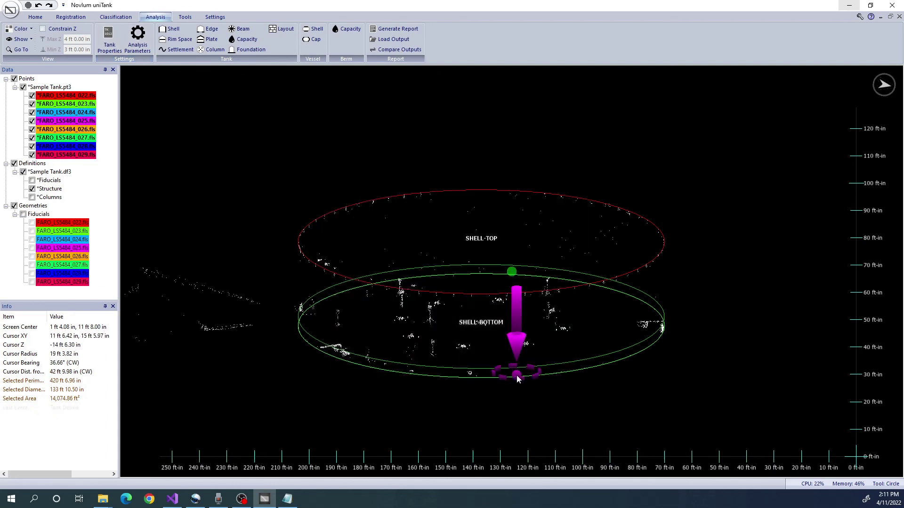
# Step: Run the shell deflection analysis with a 1 ft 0.00 in reference height, saving Shell.txt in a new Output folder inside Tank Data
pyautogui.click(178, 31)
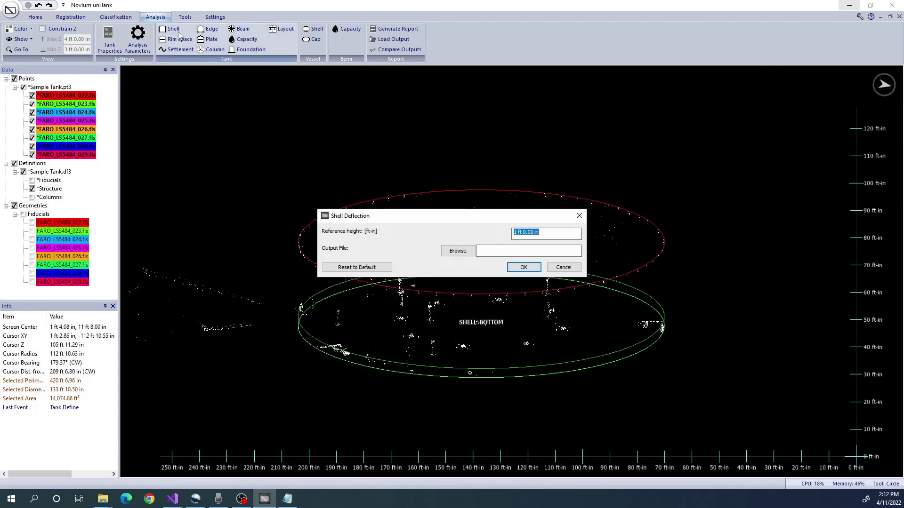
pyautogui.click(472, 253)
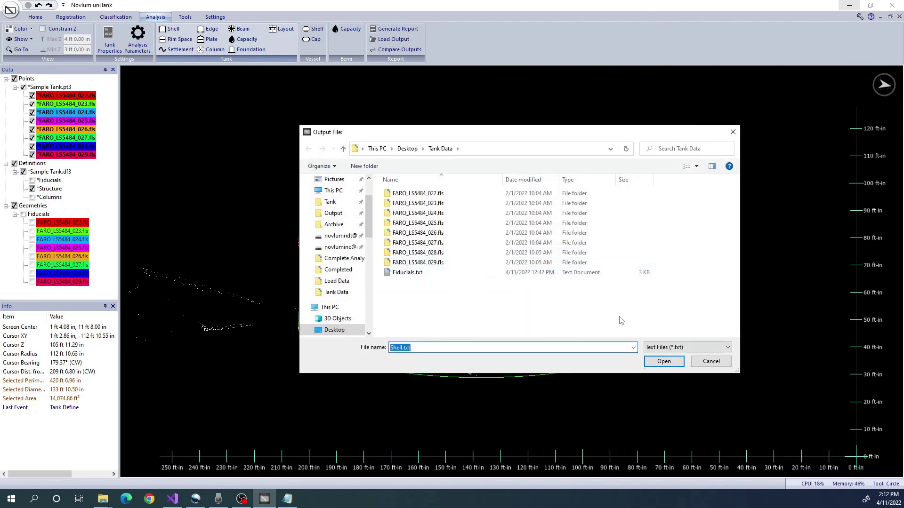
pyautogui.rightClick(620, 319)
pyautogui.moveTo(558, 465)
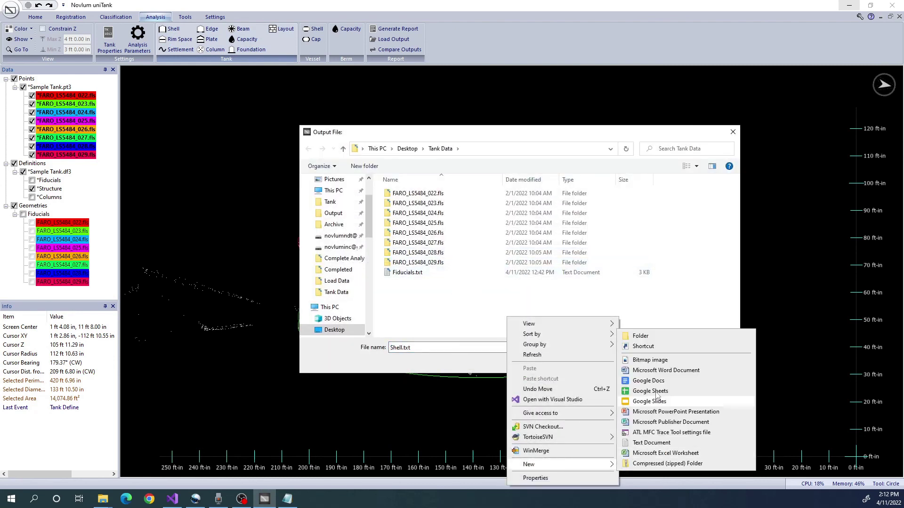
pyautogui.click(669, 340)
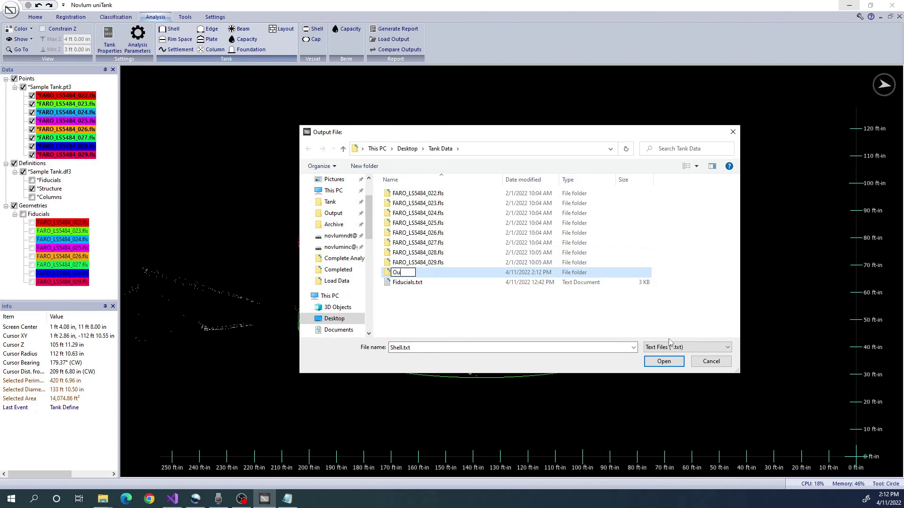
pyautogui.write('Output')
pyautogui.press('Return')
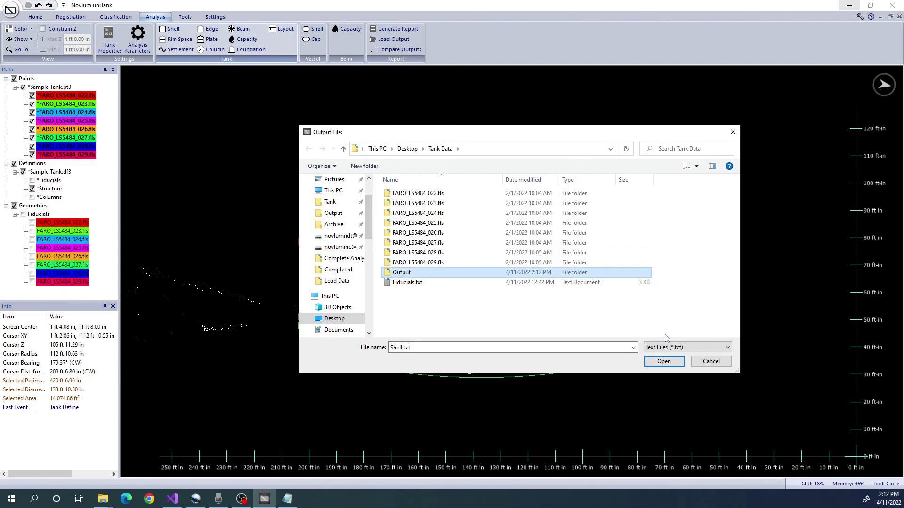
pyautogui.press('Return')
pyautogui.click(664, 361)
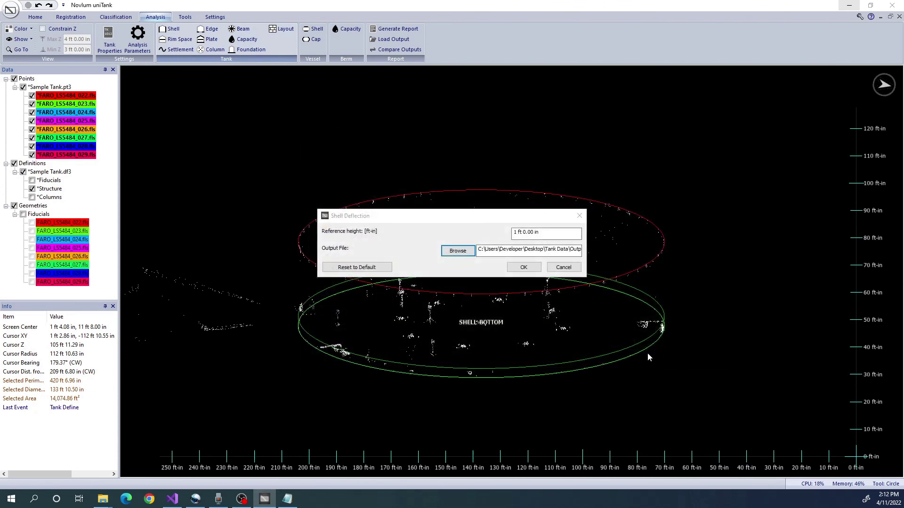
# Step: Run the shell settlement analysis with its results saved as Settlement.txt in the Output folder
pyautogui.click(178, 49)
pyautogui.click(444, 281)
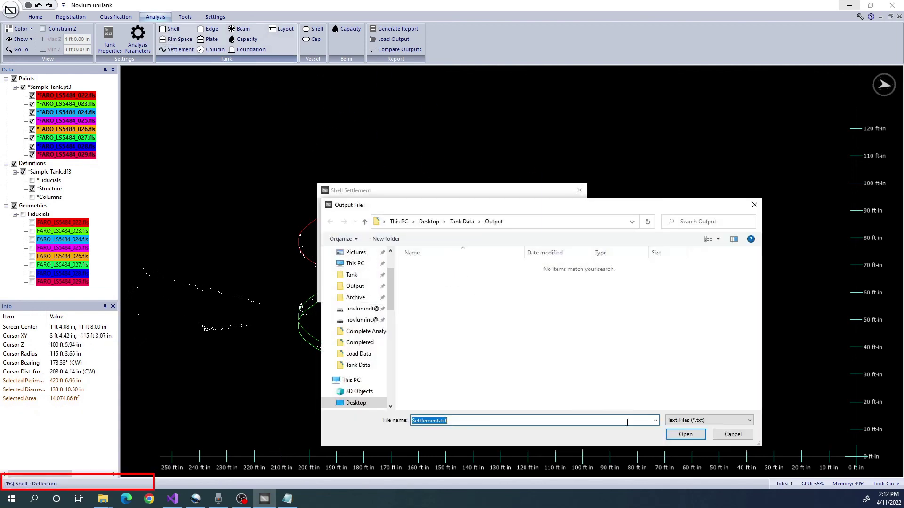
pyautogui.click(685, 434)
pyautogui.click(521, 289)
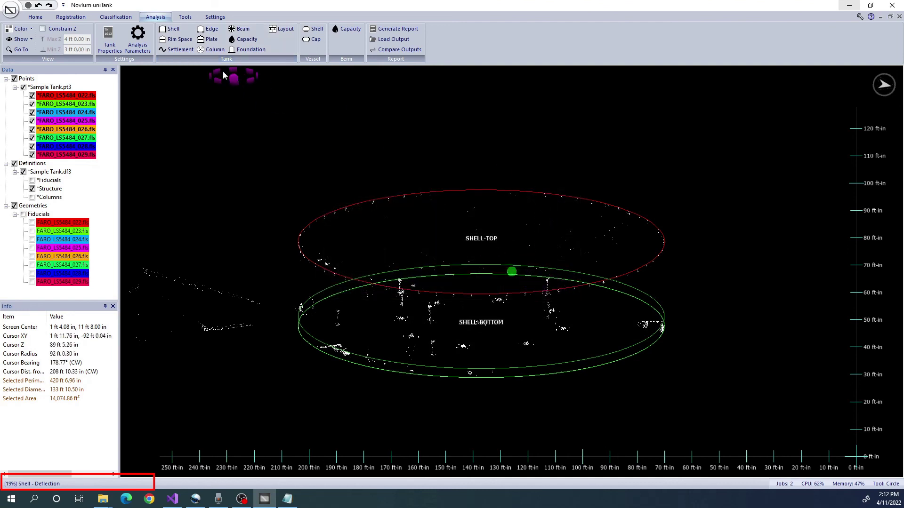
# Step: Run the edge settlement analysis with 2.00 in distance from shell, 6 ft breakover point and zero bottom slope, saving Edge.txt in Output
pyautogui.click(208, 29)
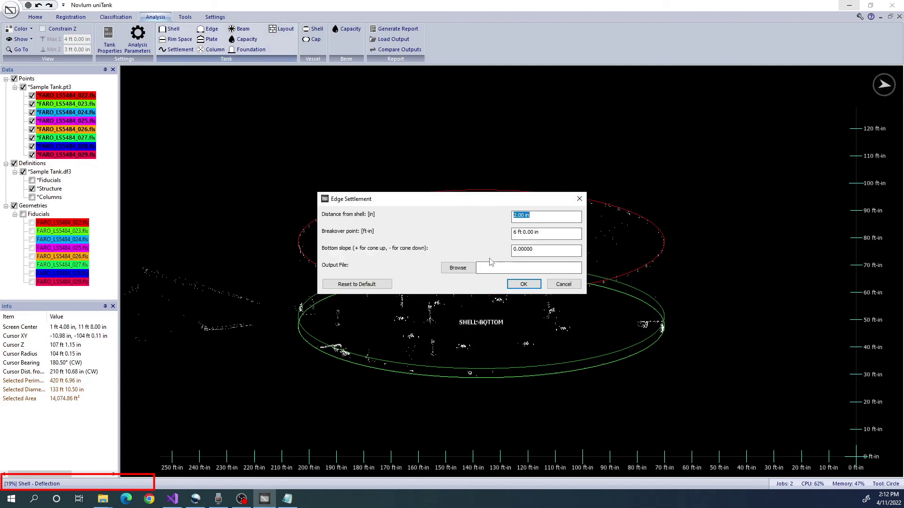
pyautogui.click(457, 268)
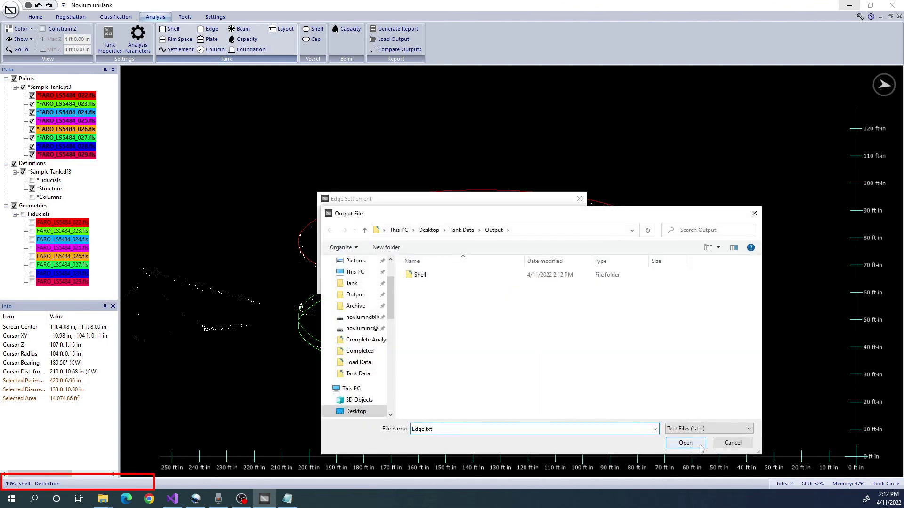
pyautogui.click(685, 439)
pyautogui.click(539, 286)
# Step: Run the plate settlement analysis for the Bottom type with automatic fit, saving the results as Bottom in the Output folder
pyautogui.click(208, 40)
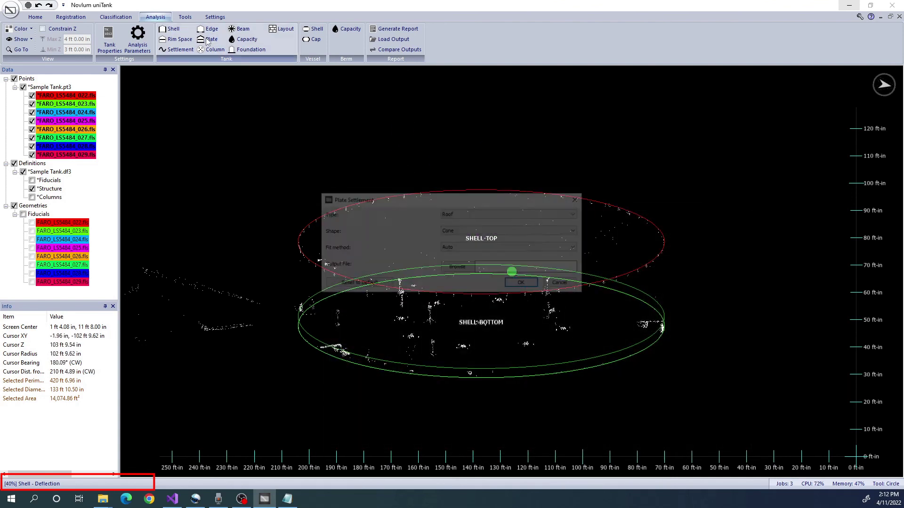
pyautogui.click(472, 215)
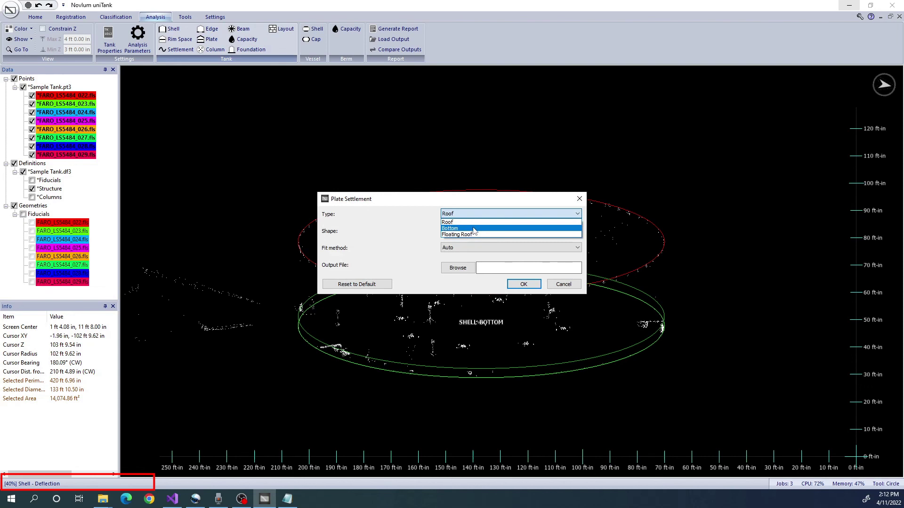
pyautogui.click(473, 229)
pyautogui.click(457, 268)
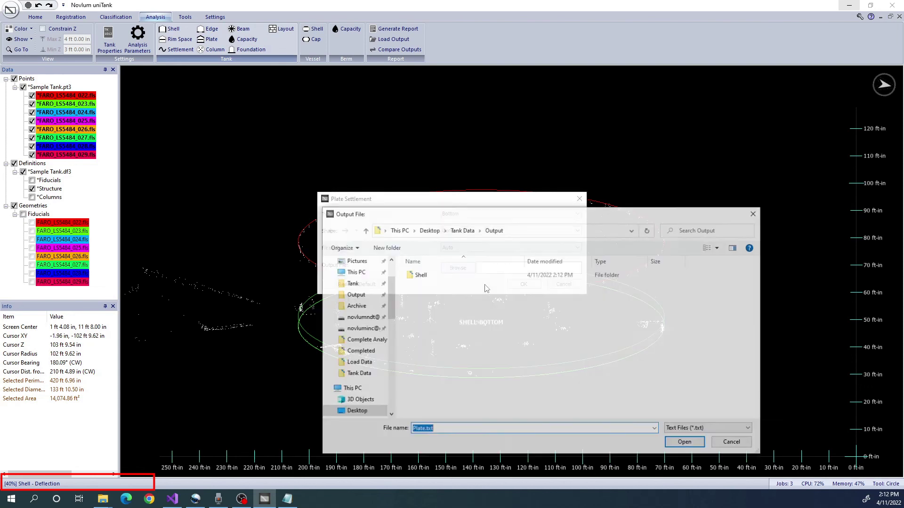
pyautogui.write('Bottom')
pyautogui.press('Return')
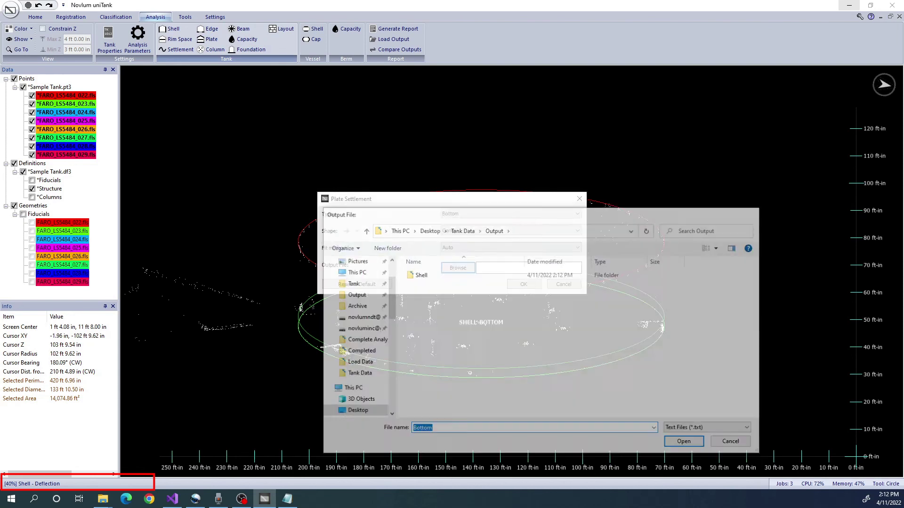
pyautogui.click(539, 286)
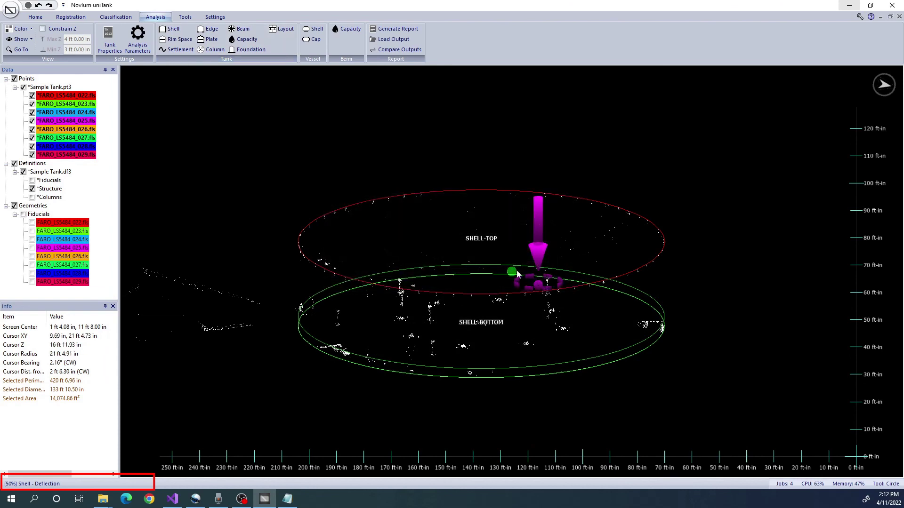
# Step: Run the plate settlement analysis for the Roof type with cone shape and automatic fit, saving the results as Roof in the Output folder
pyautogui.click(207, 40)
pyautogui.press('Down')
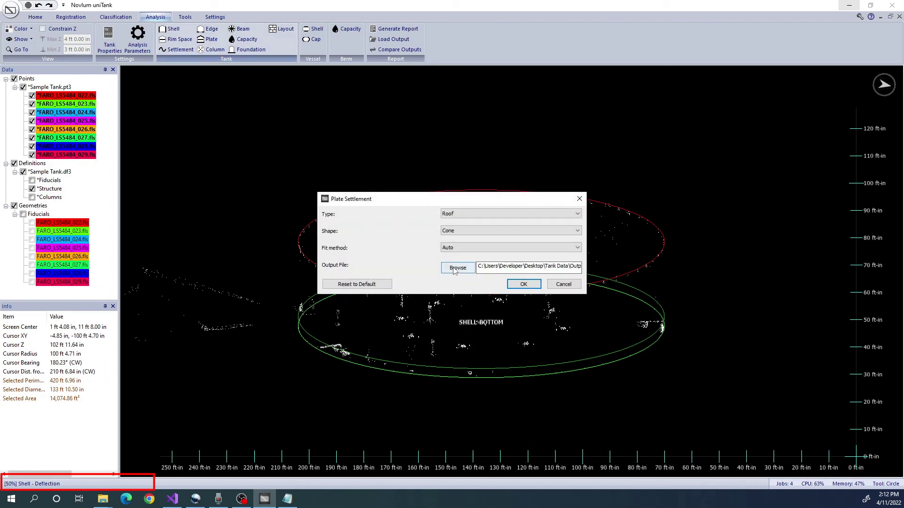
pyautogui.click(457, 268)
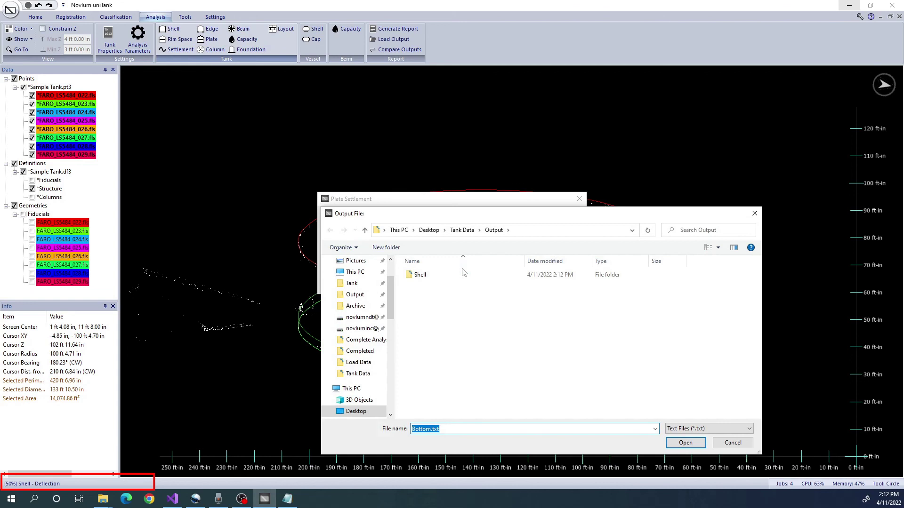
pyautogui.press('Return')
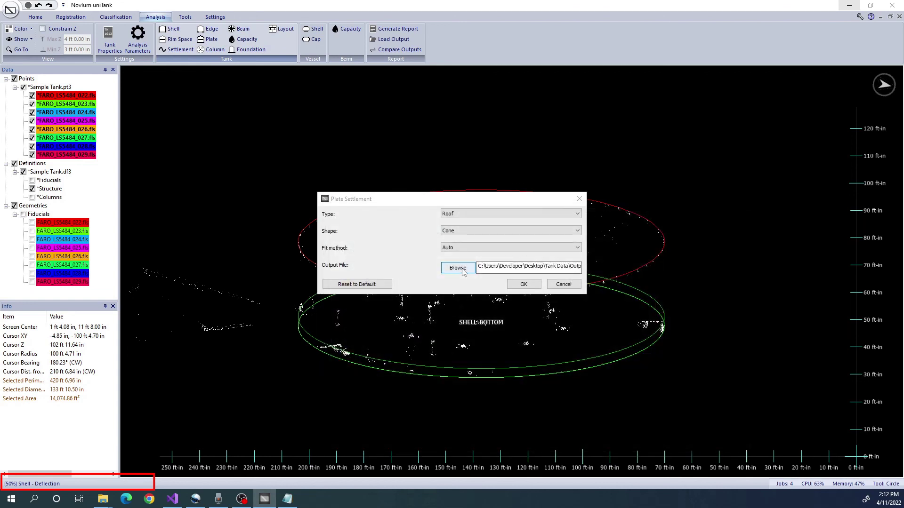
pyautogui.click(524, 284)
# Step: Run the column deflection analysis with 1 ft 0.00 in vertical spacing and 2.00 in max fit error, saving Columns.txt in Output
pyautogui.click(212, 49)
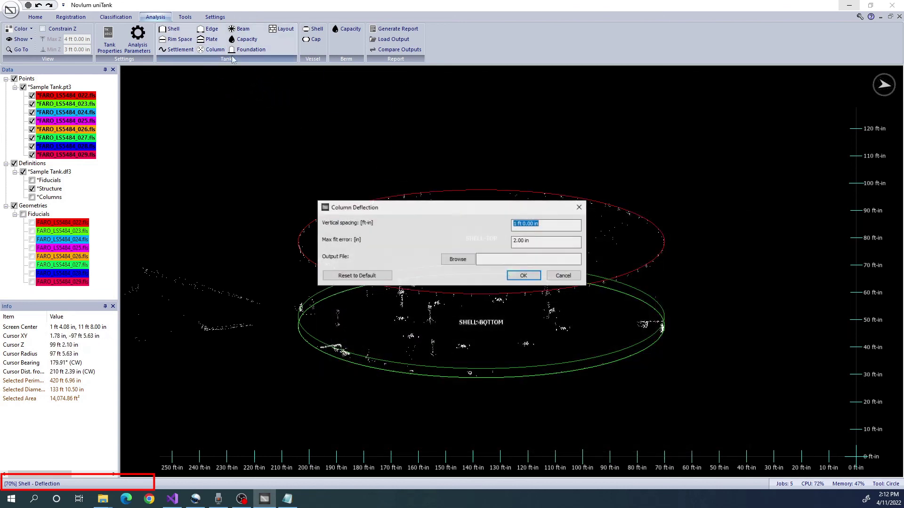
pyautogui.click(453, 260)
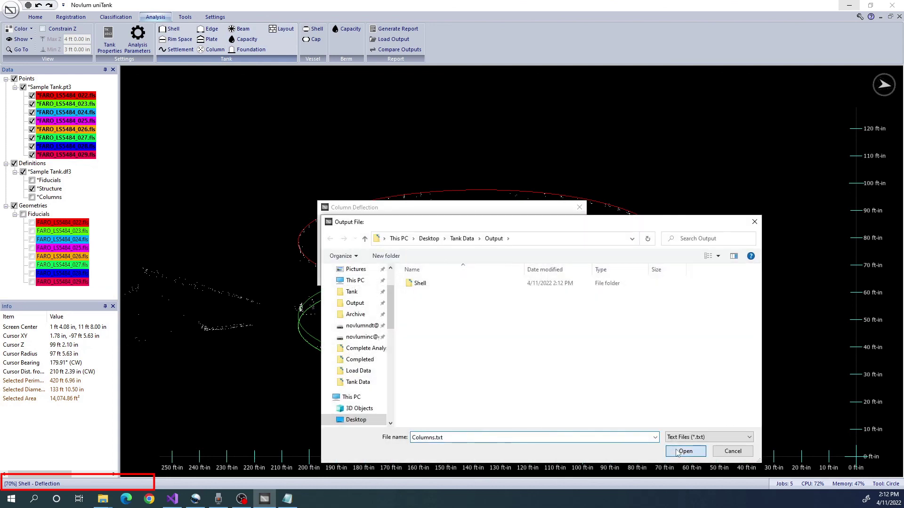
pyautogui.press('Return')
pyautogui.click(532, 279)
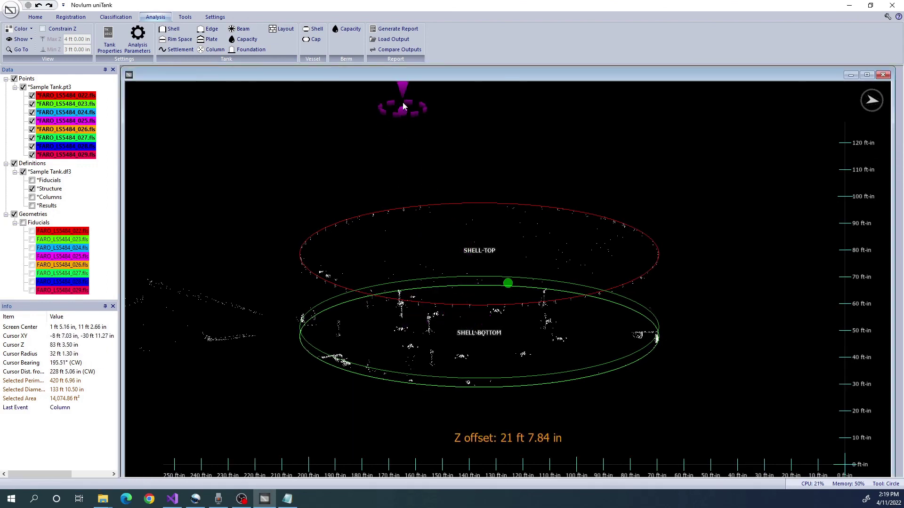
# Step: Generate a Tank Analysis report from the analysis results in Tank Data's Output folder, saving it there as Report.docx
pyautogui.click(412, 30)
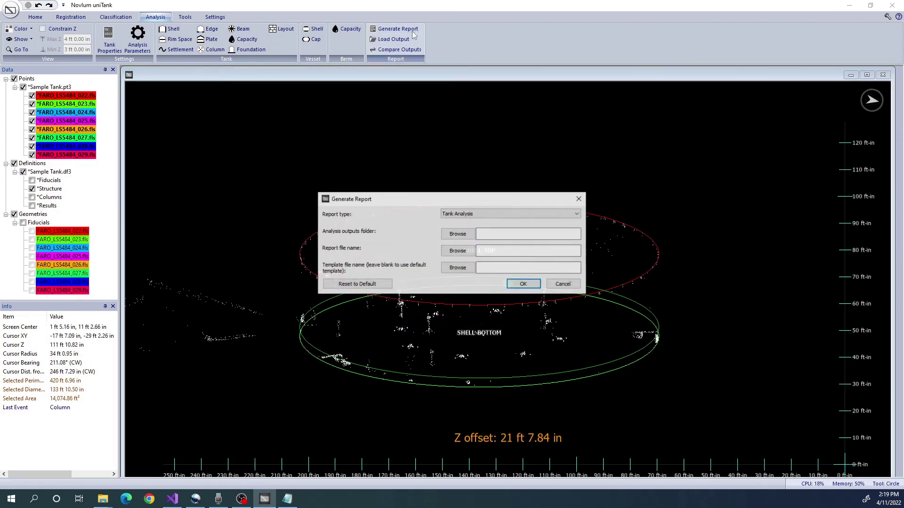
pyautogui.click(457, 234)
pyautogui.doubleClick(431, 223)
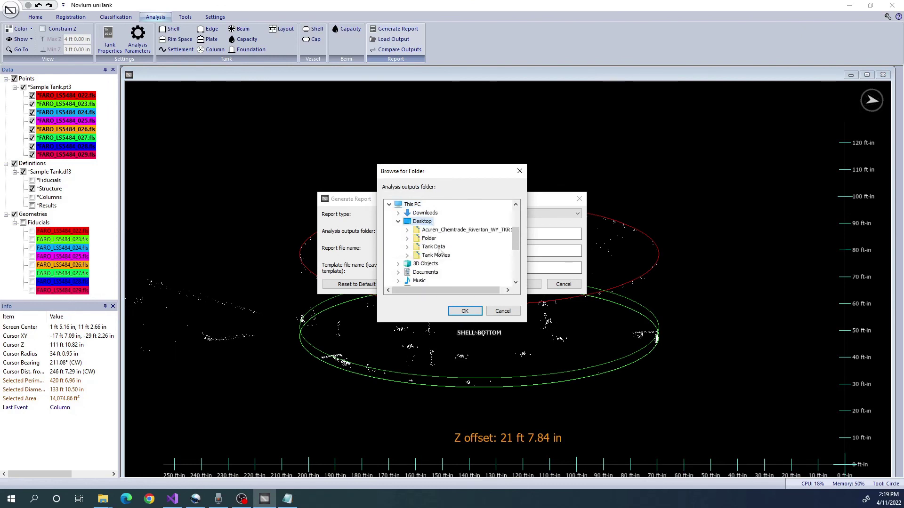
pyautogui.doubleClick(433, 247)
pyautogui.click(439, 280)
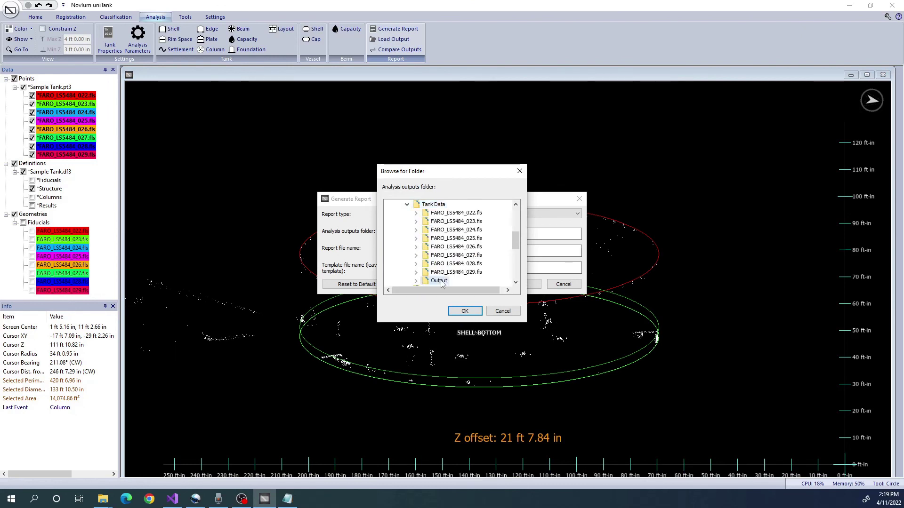
pyautogui.click(465, 314)
pyautogui.click(458, 253)
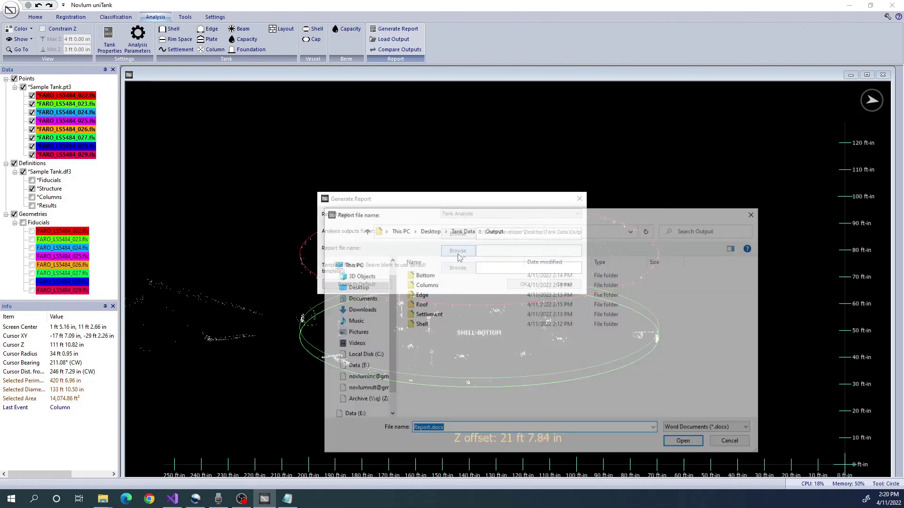
pyautogui.click(684, 444)
pyautogui.click(536, 286)
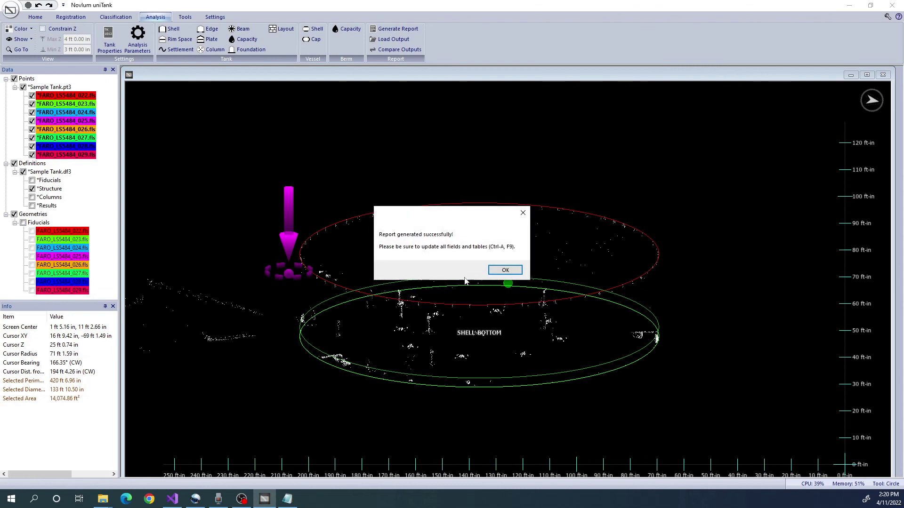
pyautogui.click(504, 270)
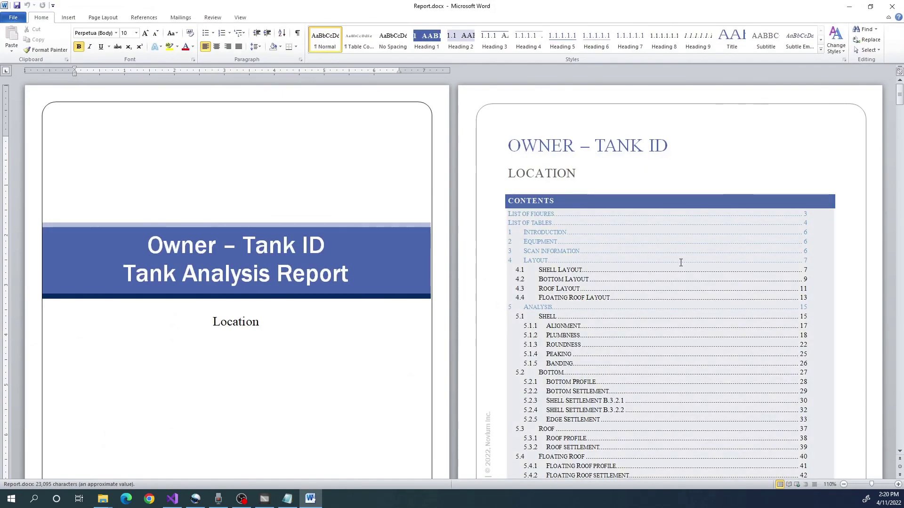
# Step: Review Report.docx in Microsoft Word from the contents and list of figures through the shell plumbness and roundness sections
pyautogui.scroll(-10, 681, 263)
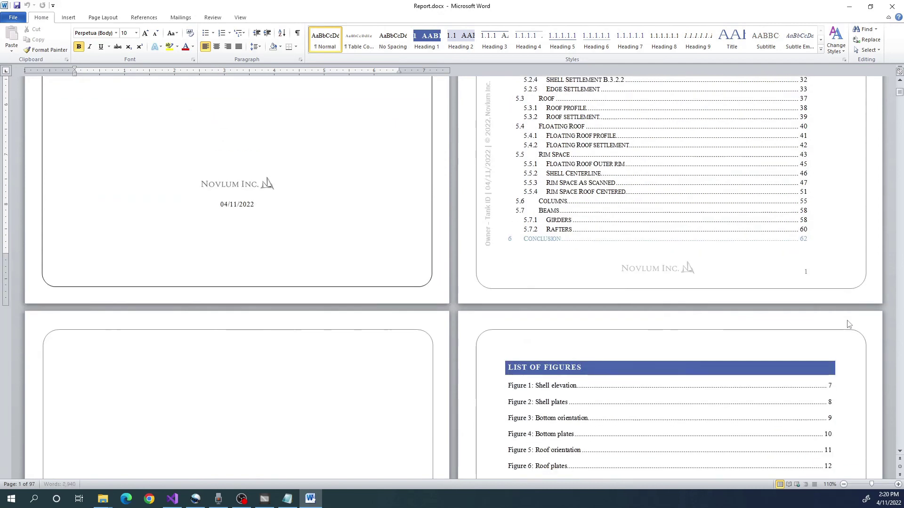
pyautogui.scroll(-9, 848, 324)
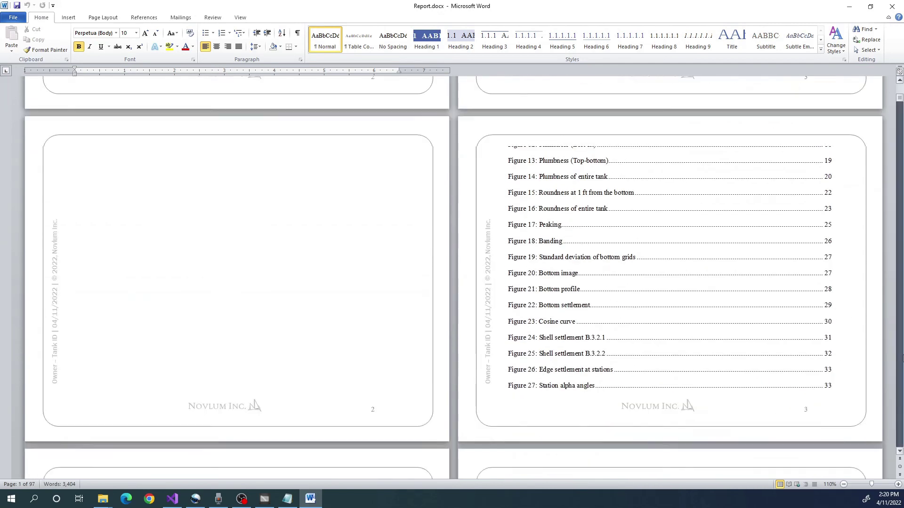
pyautogui.scroll(-20, 452, 278)
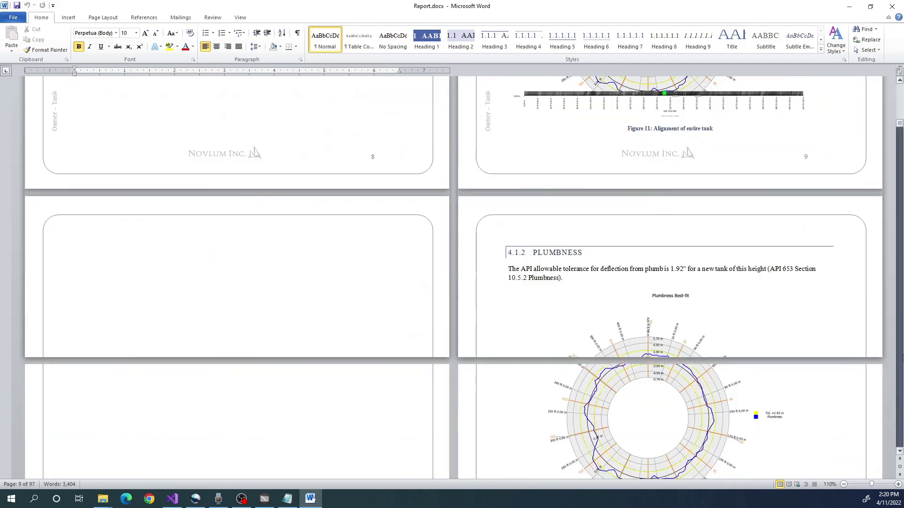
pyautogui.scroll(-20, 902, 359)
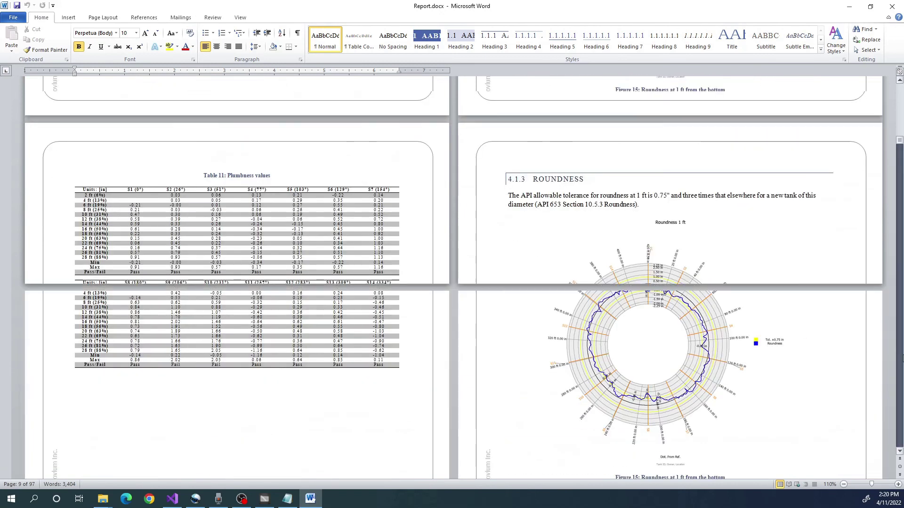
pyautogui.scroll(-20, 901, 359)
# Step: Update all fields in the report, rebuilding the entire table of contents and the entire tables of figures, and return to the first pages
pyautogui.hotkey('ctrl', 'a')
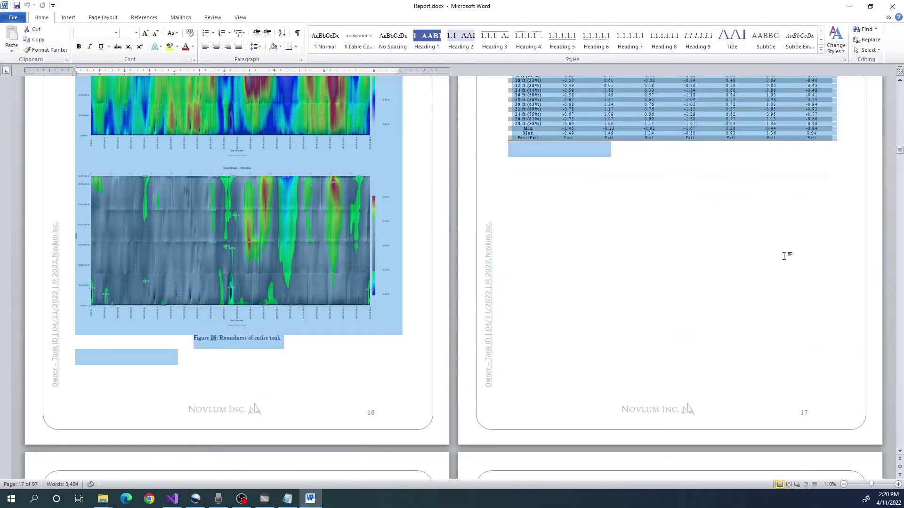
pyautogui.click(675, 198)
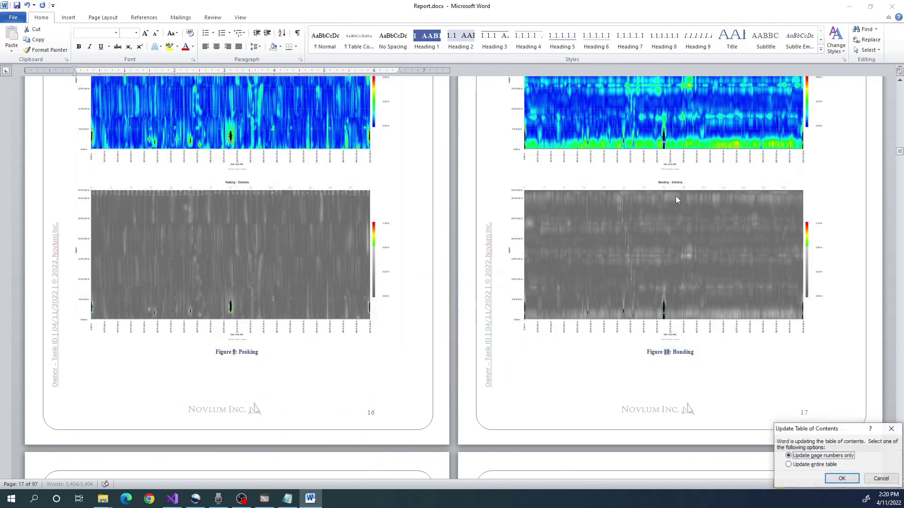
pyautogui.click(805, 465)
pyautogui.click(841, 479)
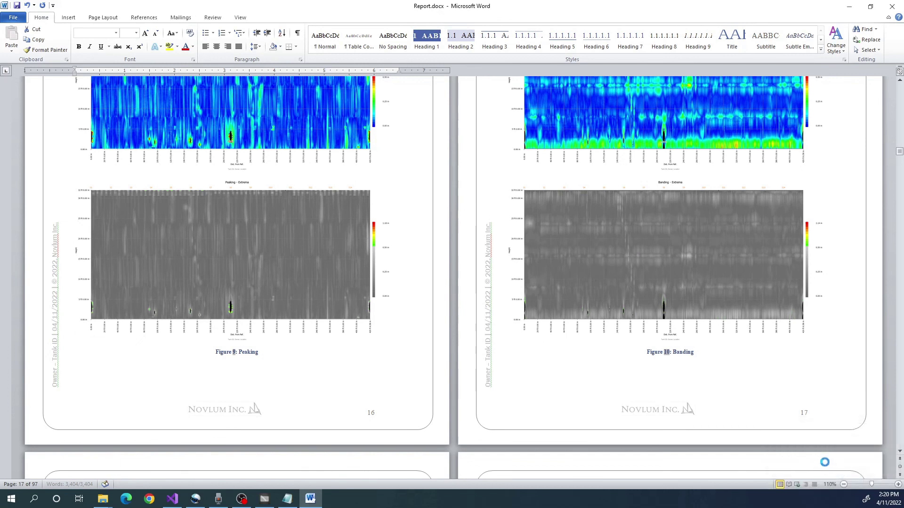
pyautogui.click(835, 477)
pyautogui.click(787, 464)
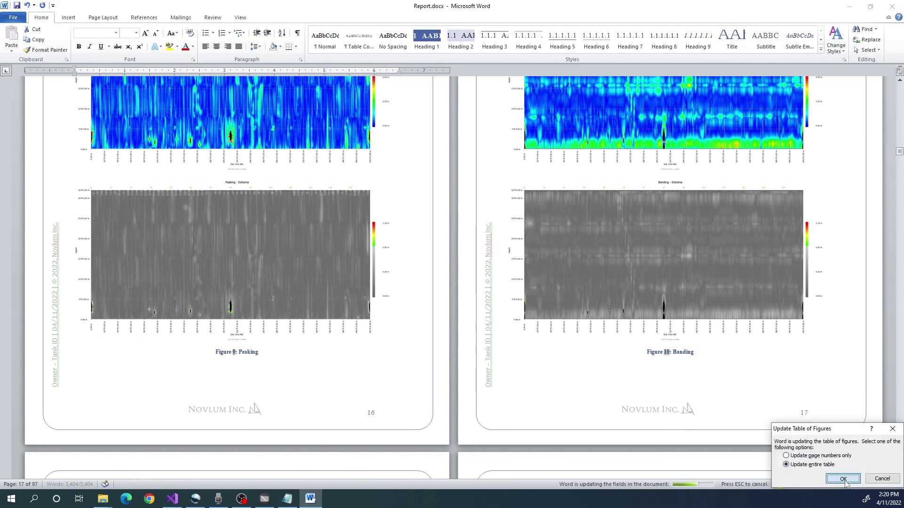
pyautogui.click(842, 478)
pyautogui.moveTo(899, 154); pyautogui.dragTo(899, 87)
pyautogui.click(748, 148)
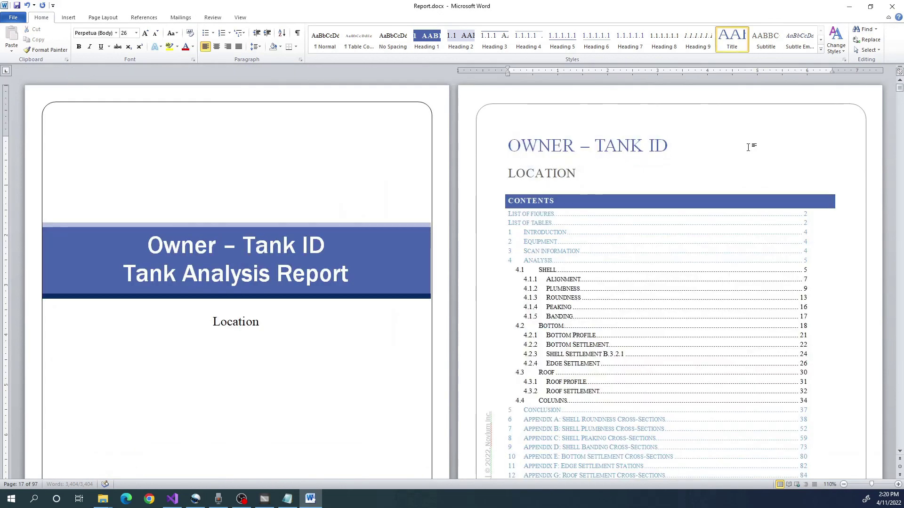